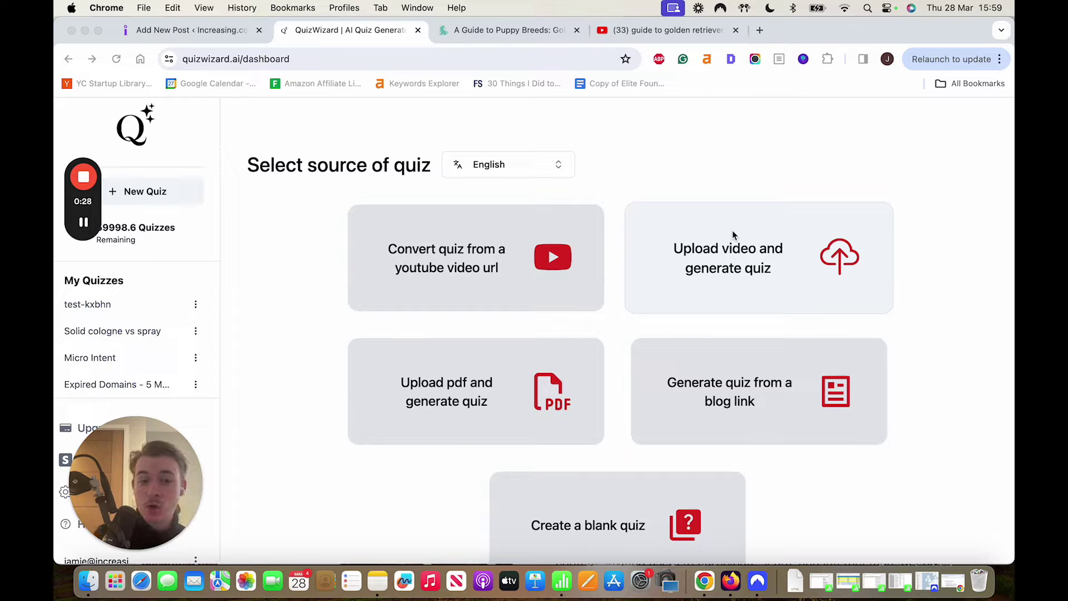
# Bring up the QuizWizard homepage in Firefox and scroll through it
pyautogui.scroll(-3, 646, 280)
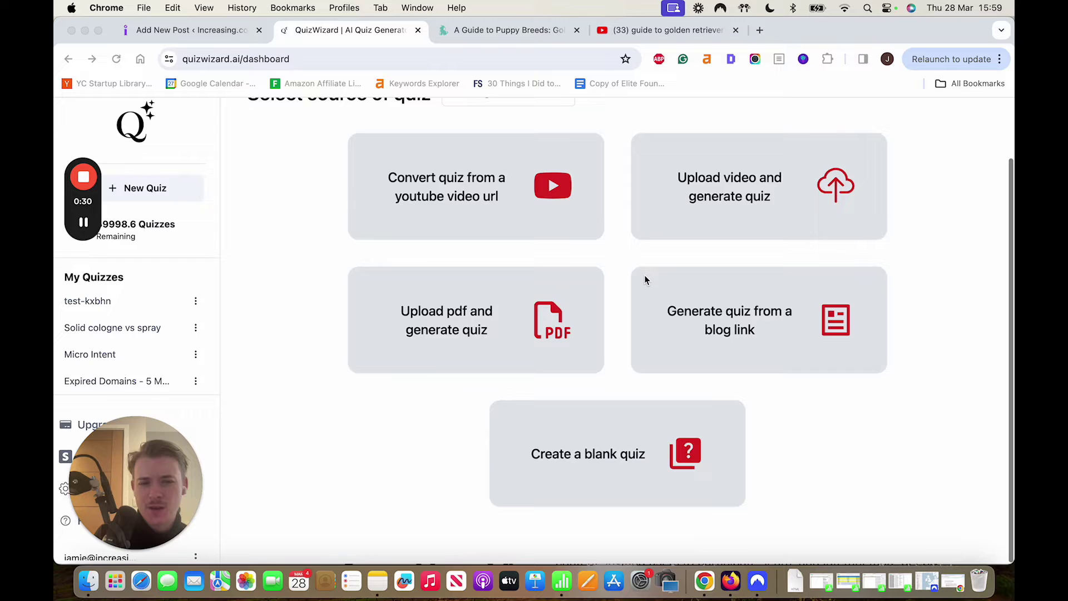
pyautogui.scroll(3, 644, 279)
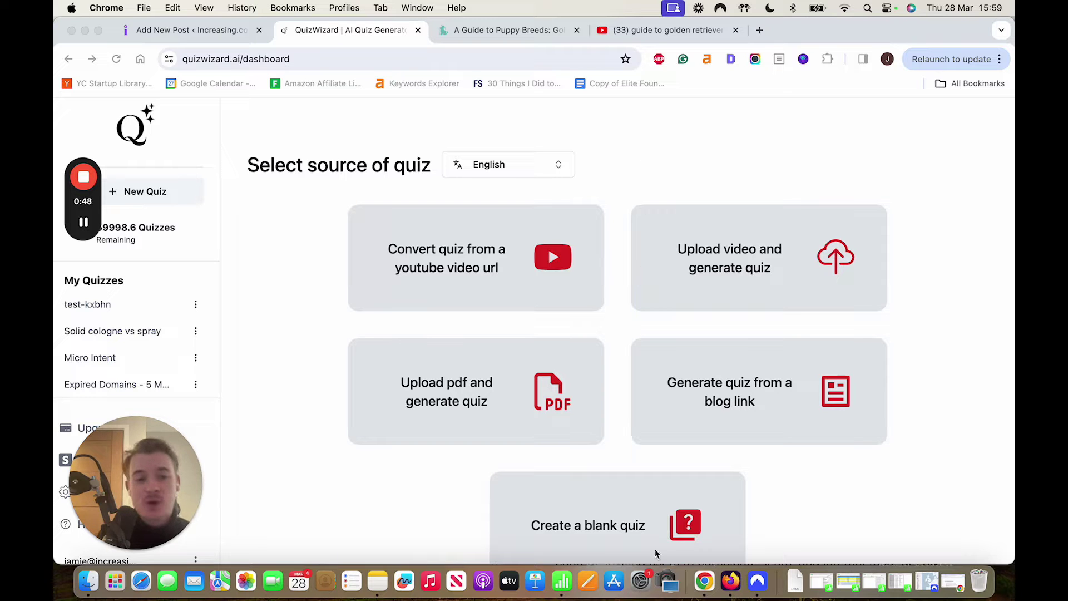
pyautogui.click(730, 581)
pyautogui.scroll(-15, 544, 345)
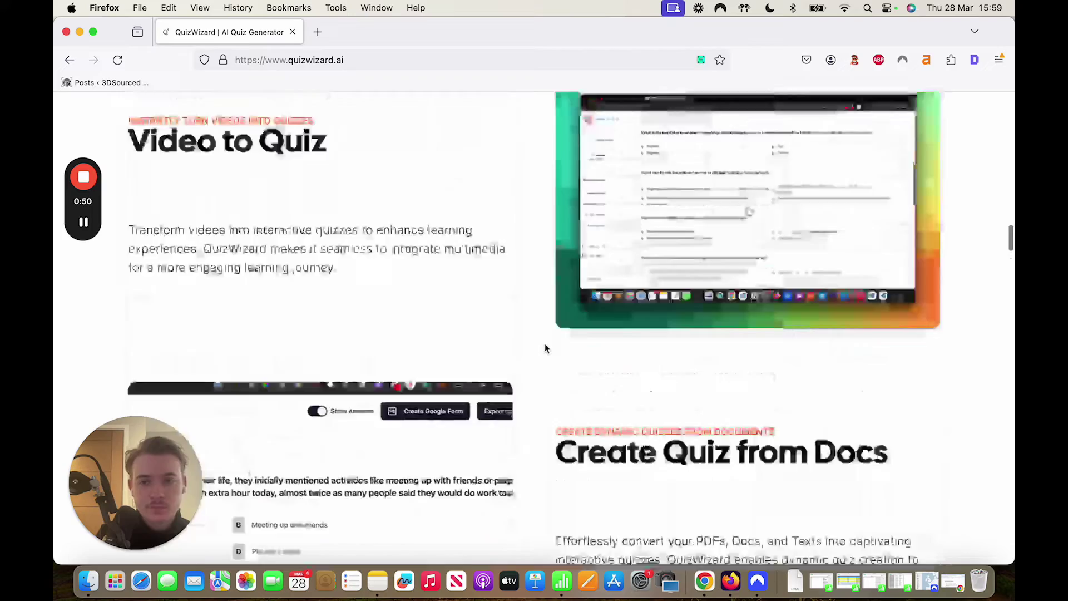
pyautogui.scroll(4, 544, 345)
pyautogui.scroll(10, 544, 343)
pyautogui.scroll(-8, 543, 341)
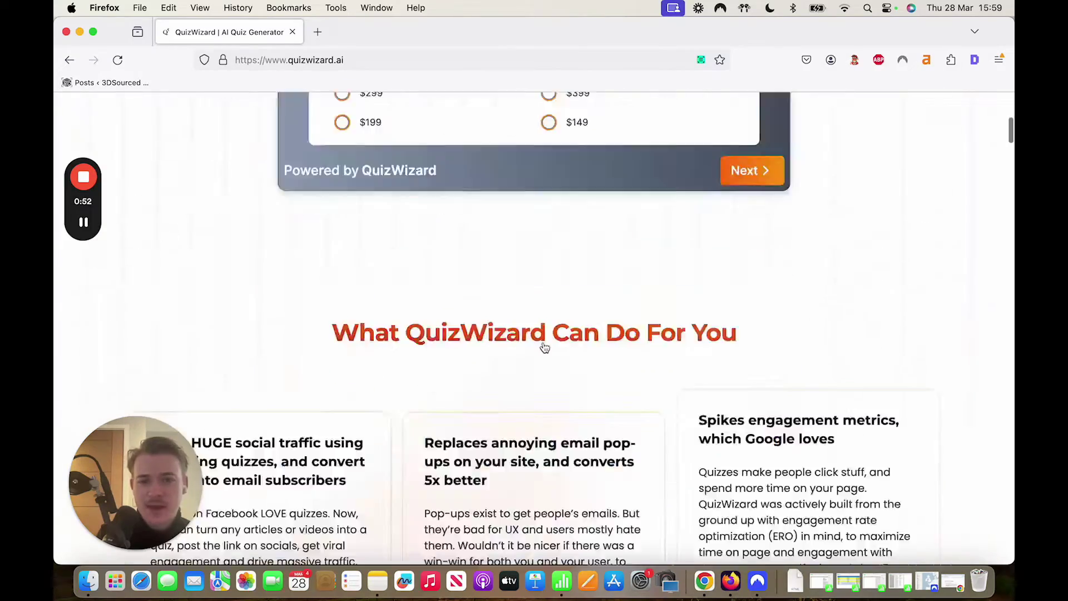
pyautogui.scroll(15, 542, 338)
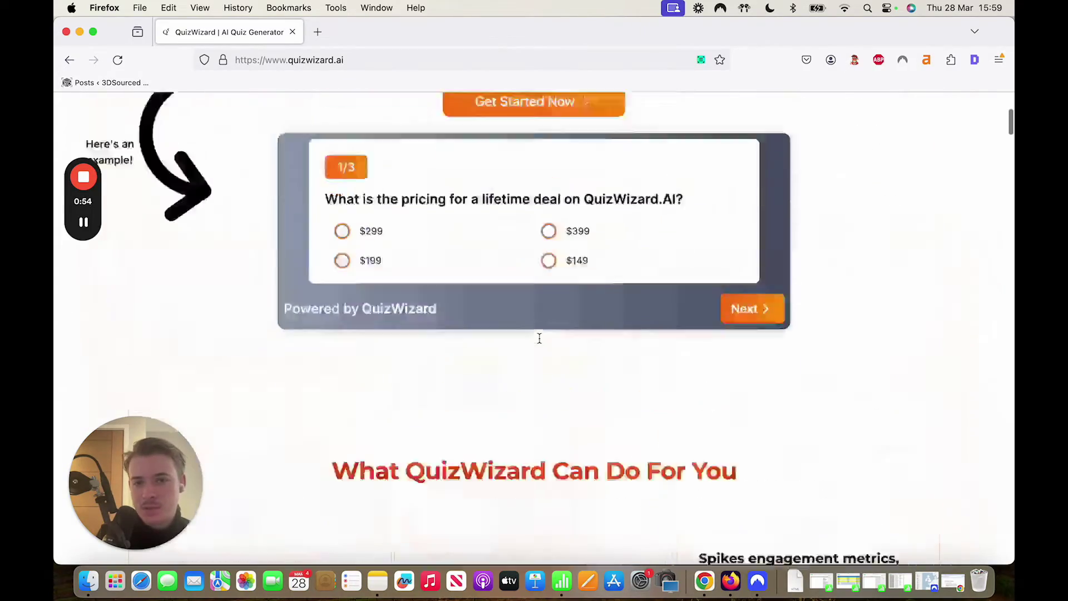
pyautogui.scroll(-2, 508, 424)
# Answer the demo quiz with $149, All of the above and All, then focus the results email field
pyautogui.click(549, 409)
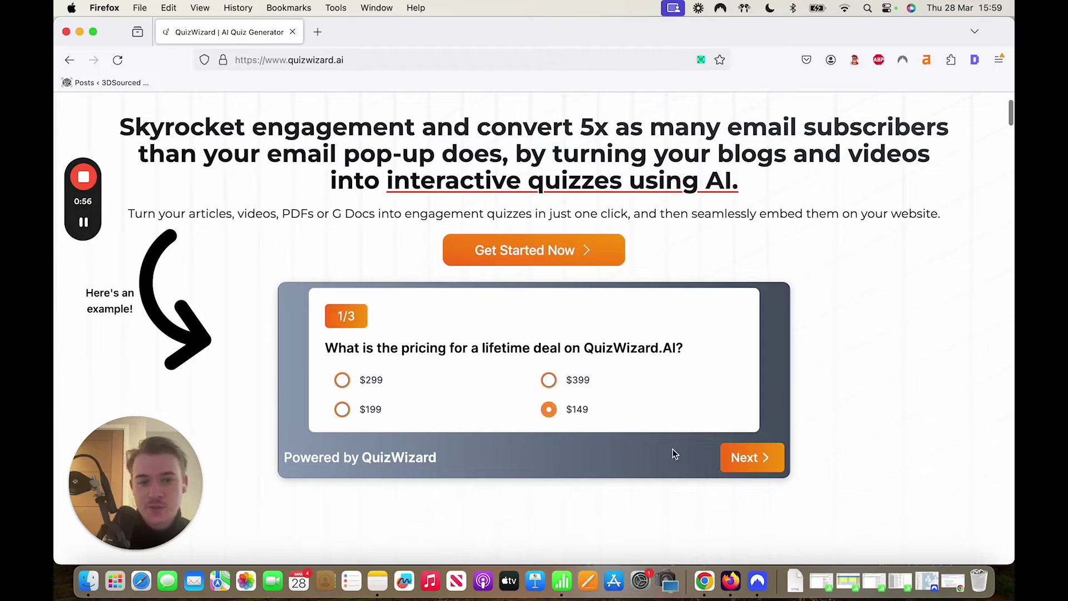
pyautogui.click(750, 458)
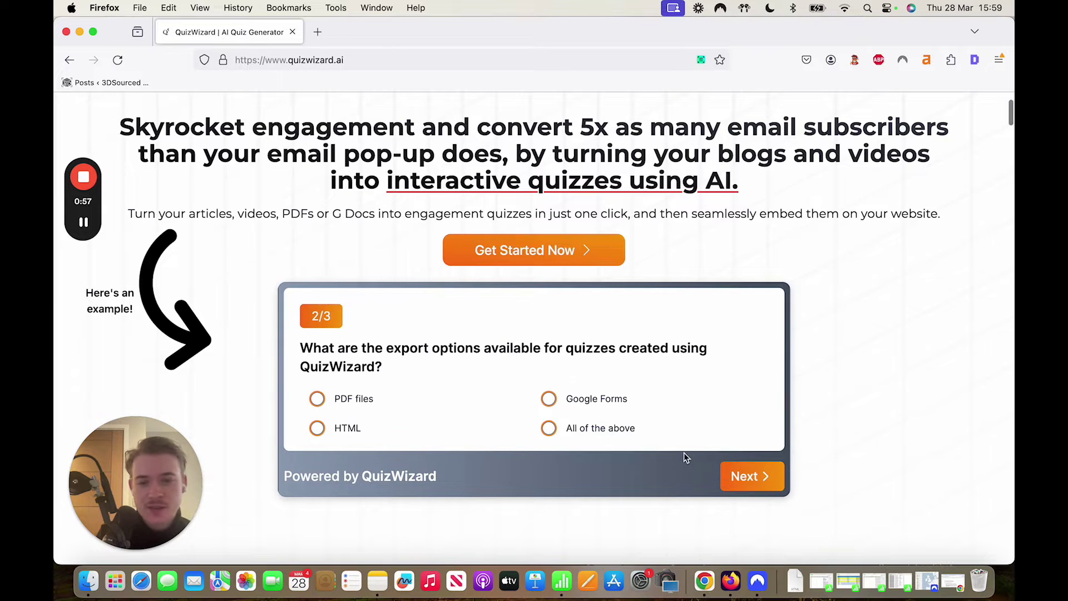
pyautogui.click(579, 428)
pyautogui.click(751, 476)
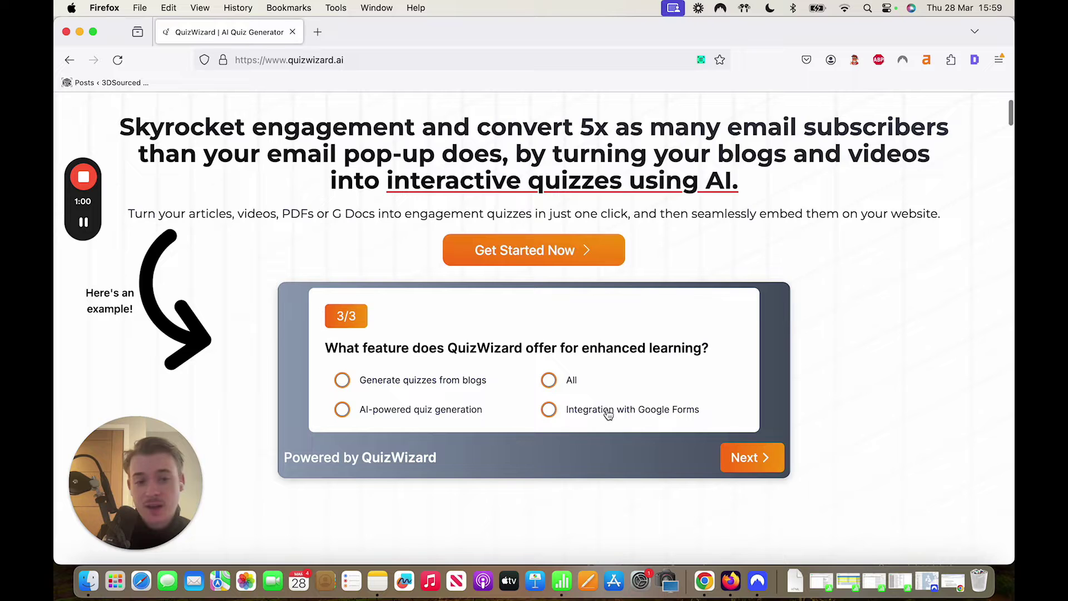
pyautogui.click(562, 380)
pyautogui.click(746, 457)
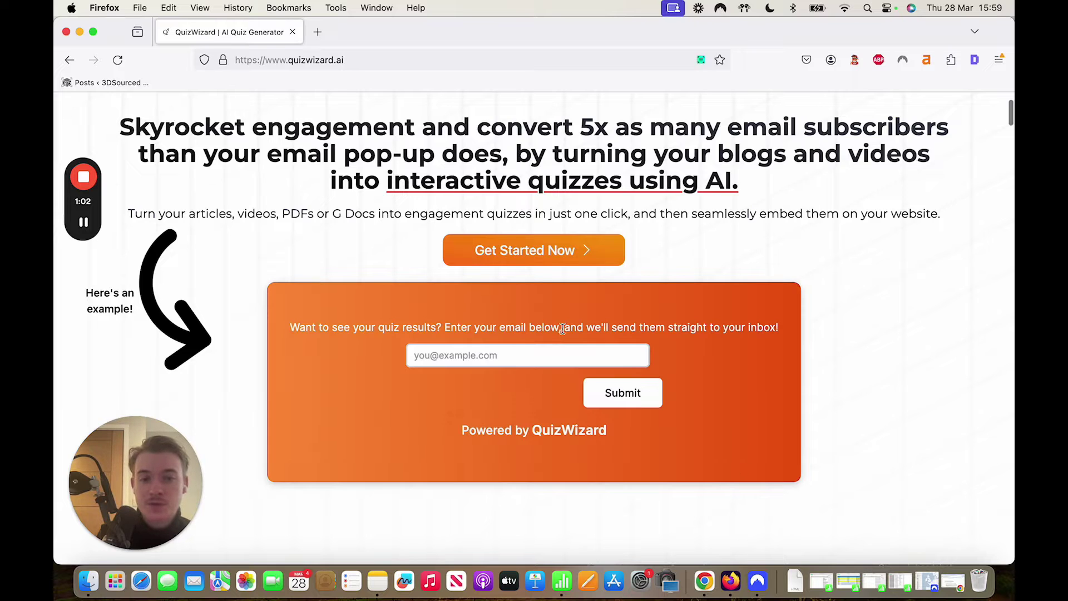
pyautogui.click(473, 359)
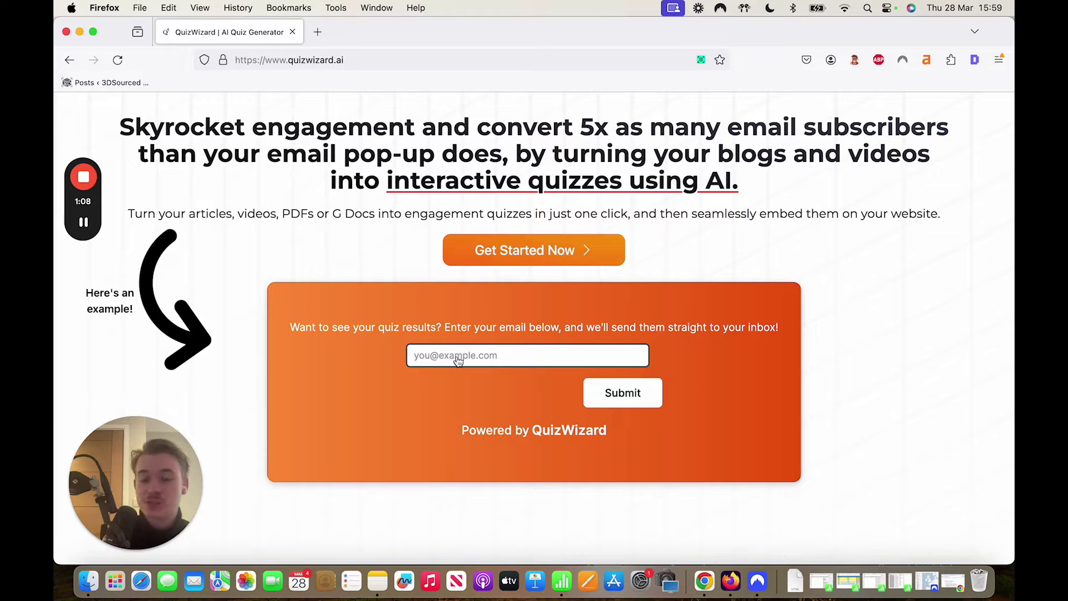
# In Chrome's golden retriever blog post, hide the SEO metrics toolbar for the domain and dismiss the cookie banner
pyautogui.click(704, 581)
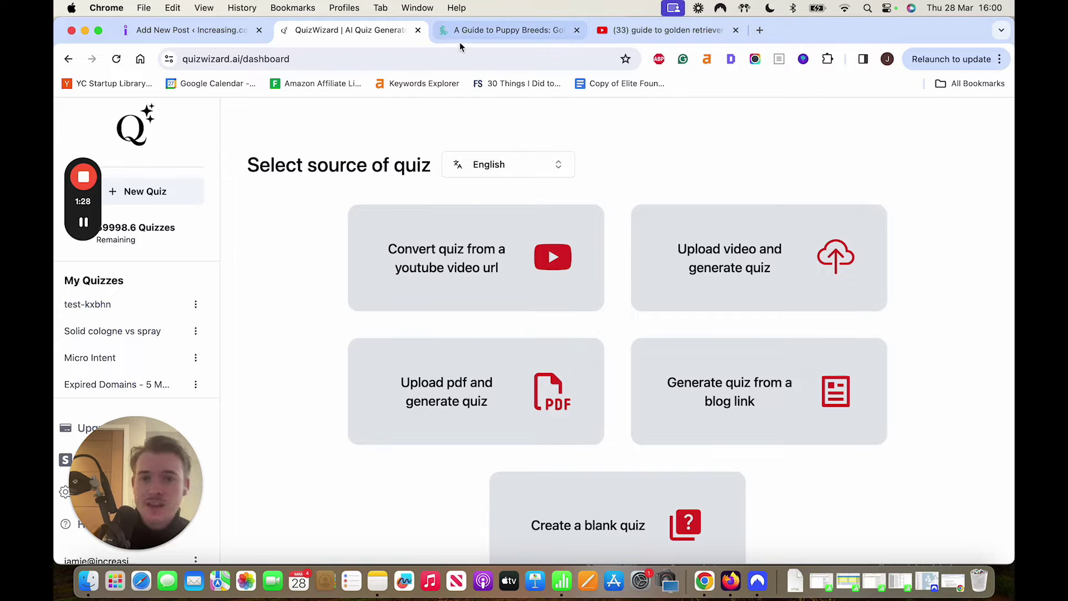
pyautogui.click(489, 30)
pyautogui.scroll(15, 665, 268)
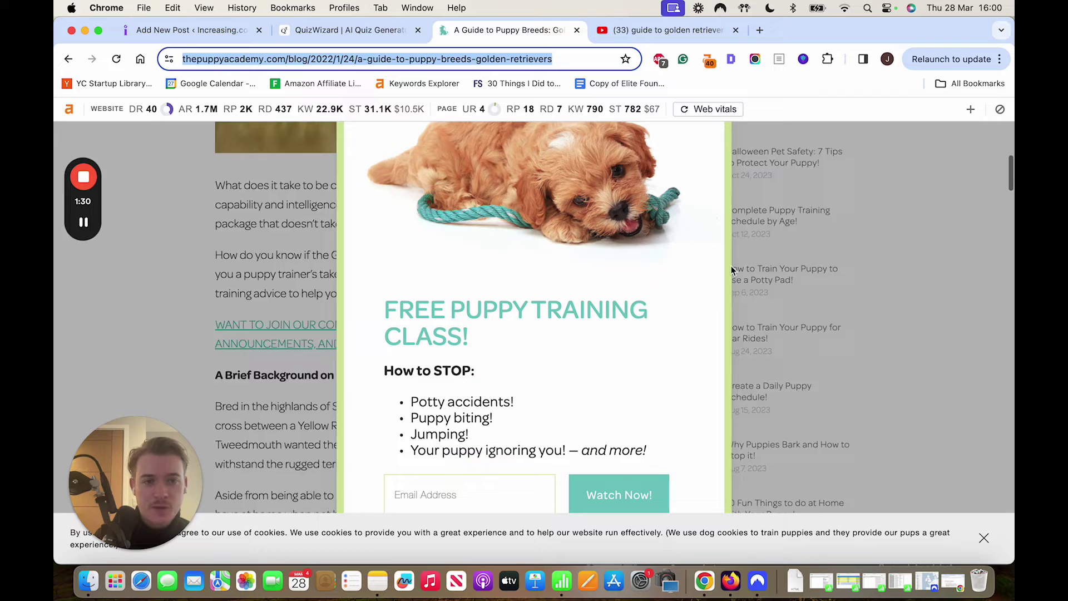
pyautogui.click(997, 111)
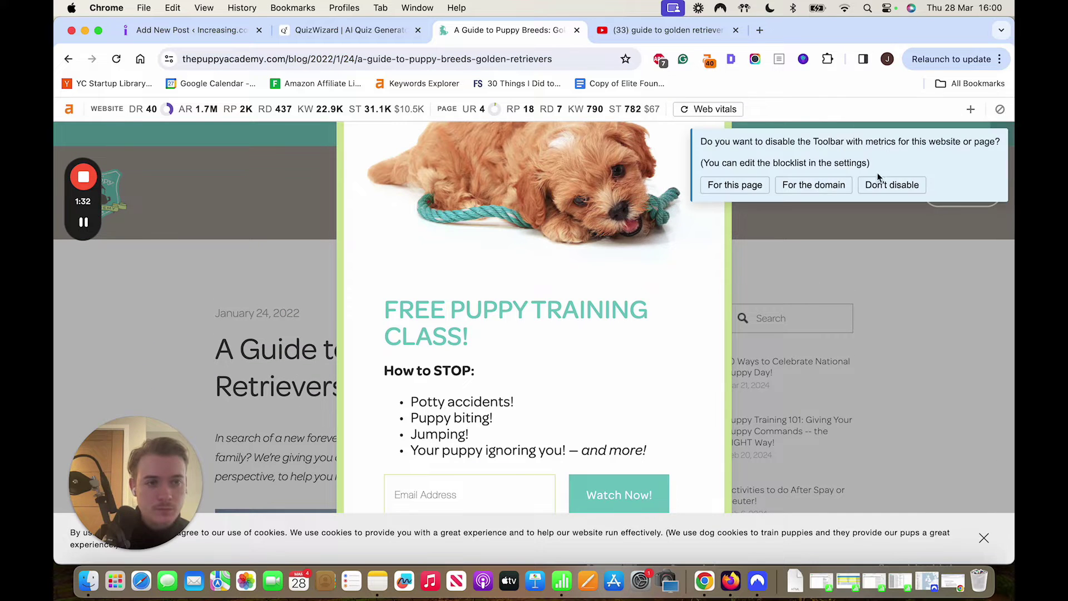
pyautogui.click(813, 181)
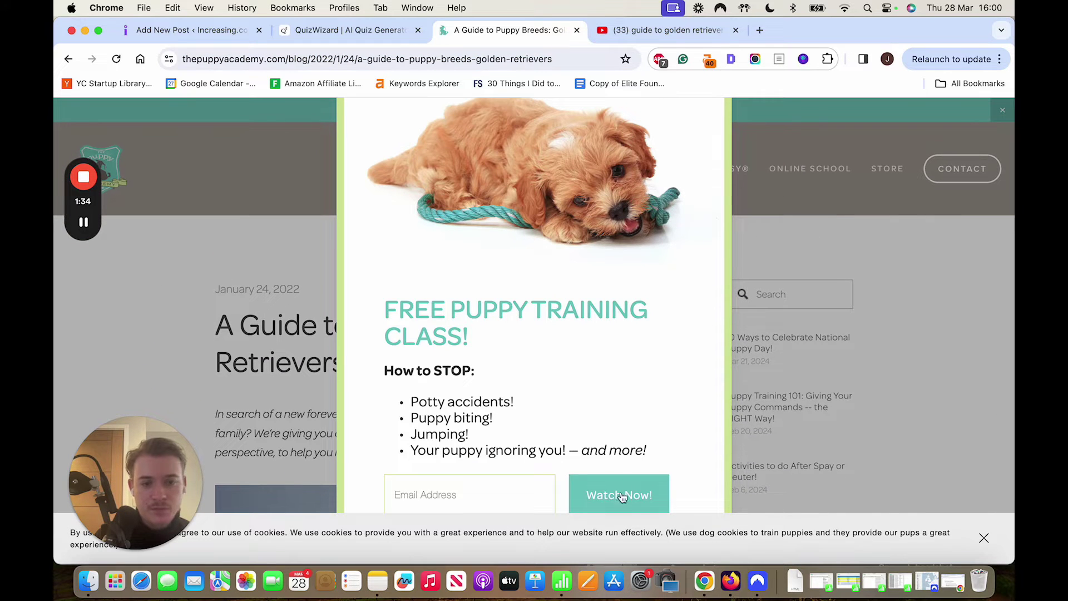
pyautogui.click(983, 538)
pyautogui.scroll(-10, 624, 379)
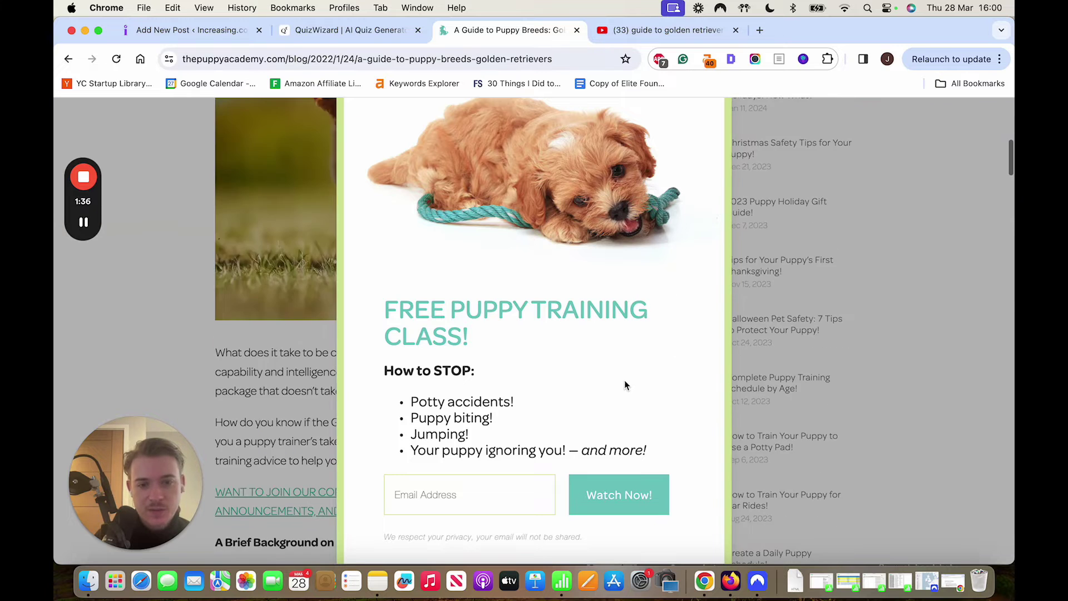
pyautogui.scroll(15, 837, 374)
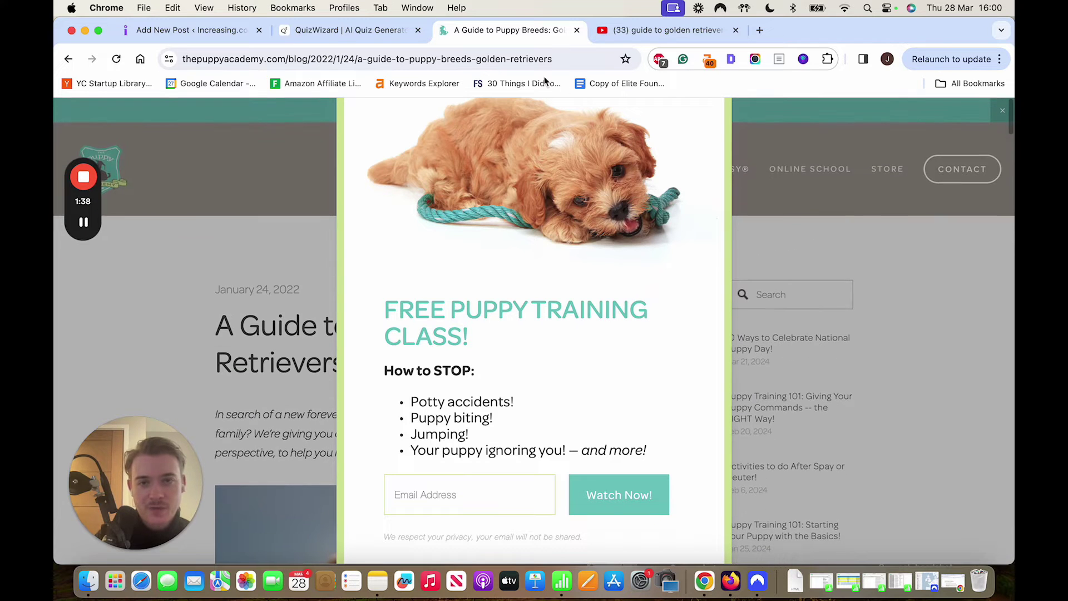
# Copy the blog post's web address and go back to the QuizWizard dashboard
pyautogui.click(534, 60)
pyautogui.press('super+c')
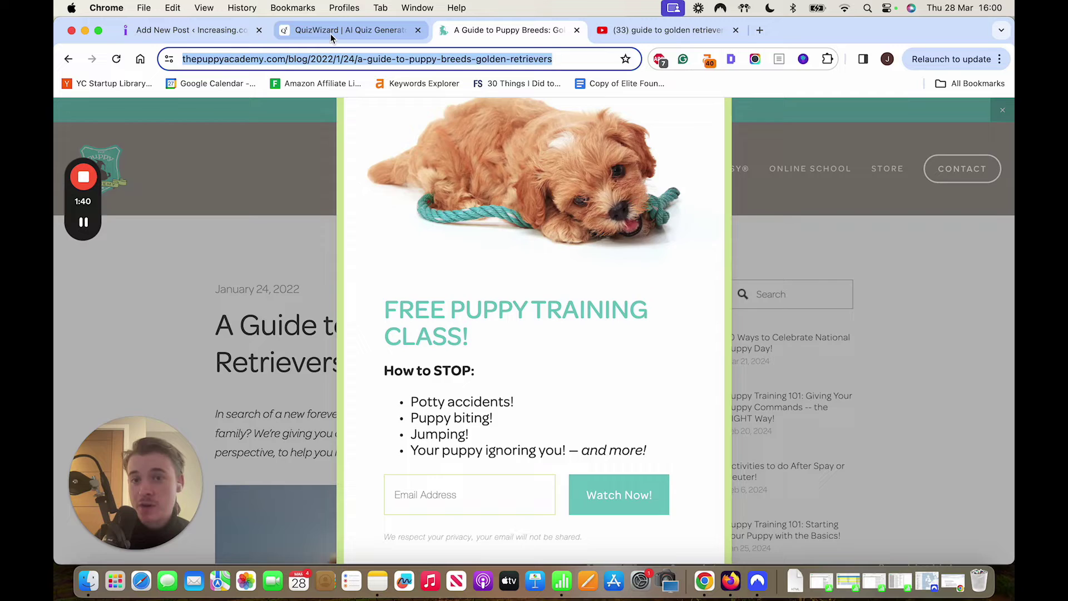
pyautogui.click(330, 33)
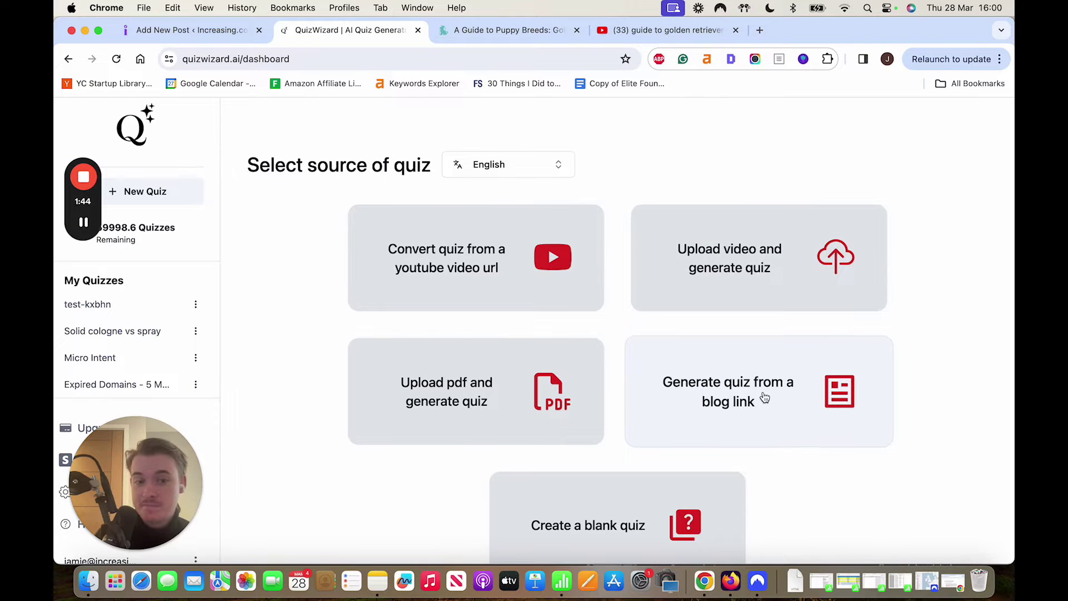
# Generate the Golden retriever quiz from the pasted golden retriever blog post URL
pyautogui.click(703, 369)
pyautogui.press('super+v')
pyautogui.press('Return')
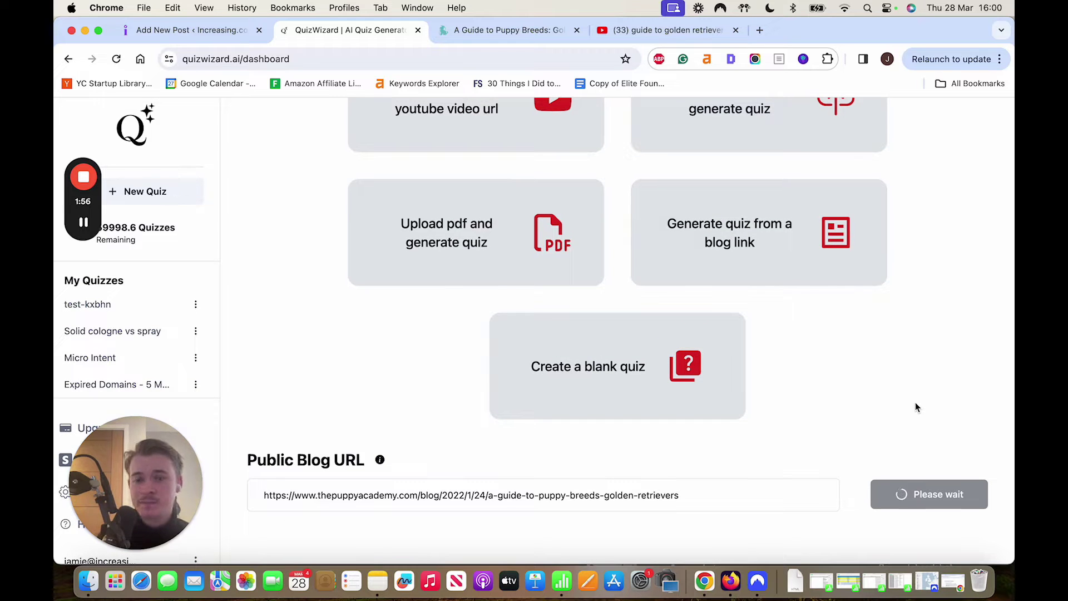
pyautogui.click(85, 229)
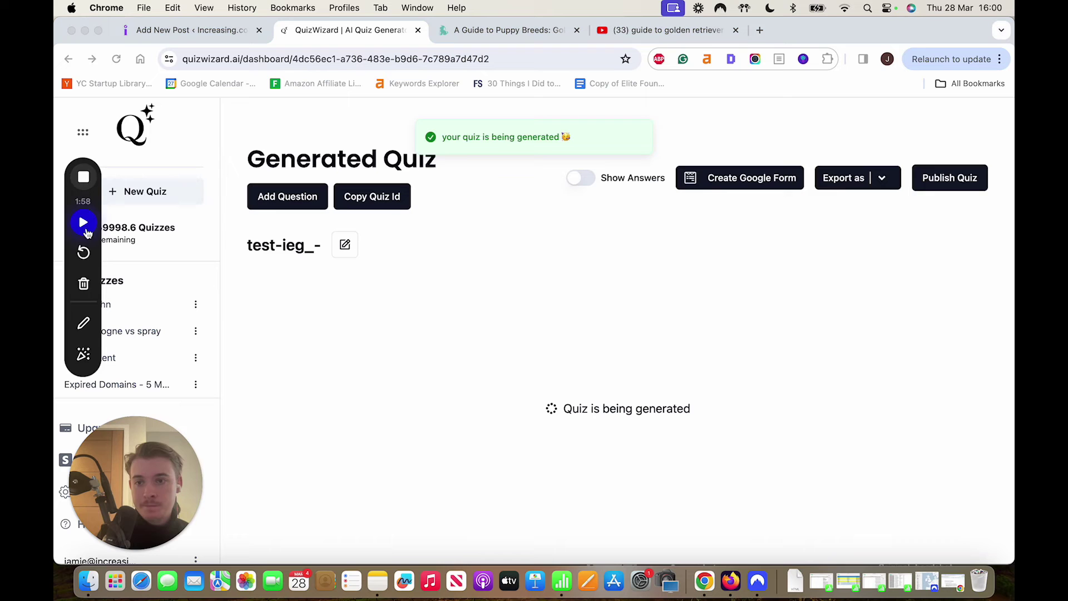
pyautogui.click(84, 224)
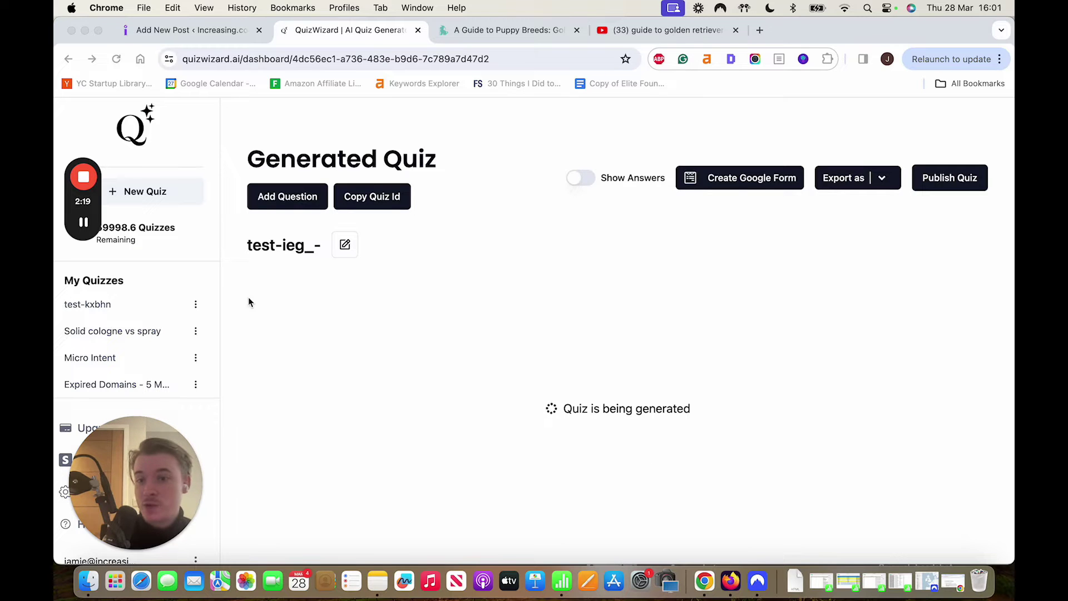
pyautogui.click(83, 222)
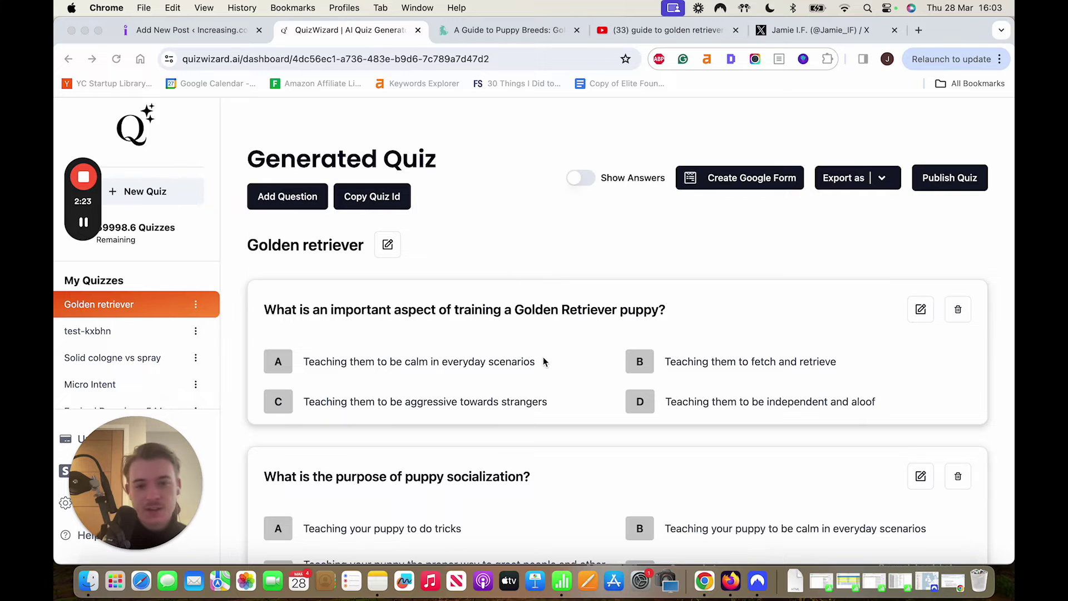
# Review the Golden retriever quiz questions, from puppy training to hip dysplasia, and bring its window forward
pyautogui.scroll(-10, 542, 362)
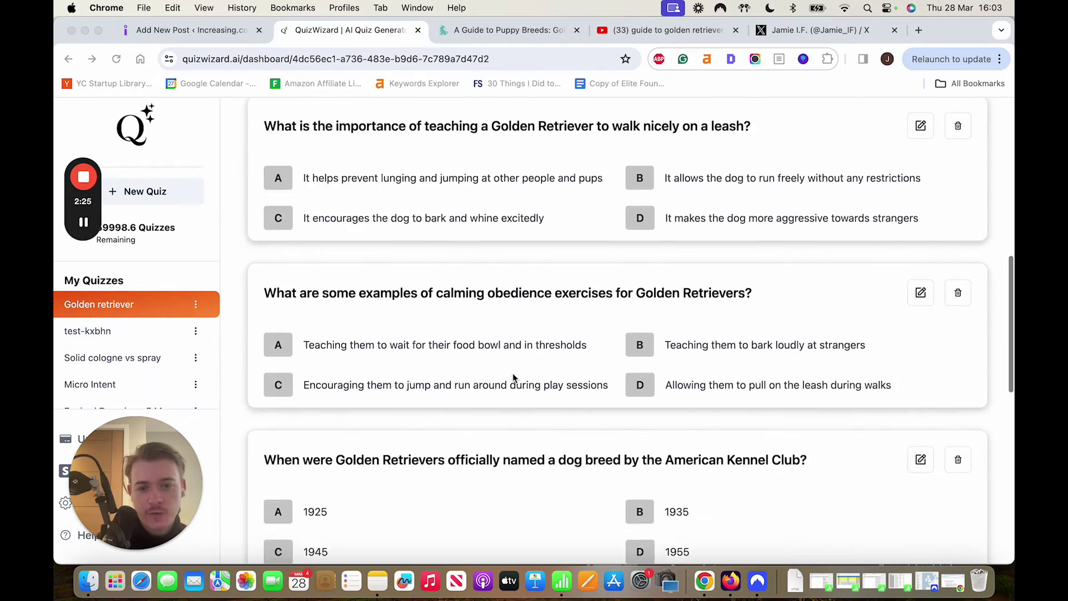
pyautogui.scroll(-10, 513, 378)
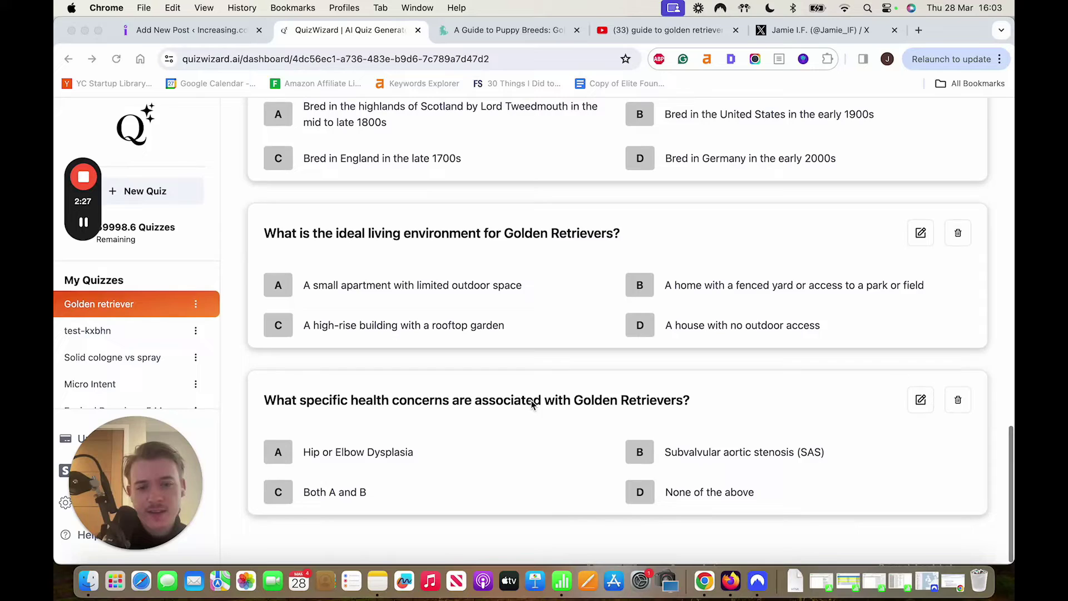
pyautogui.scroll(20, 531, 405)
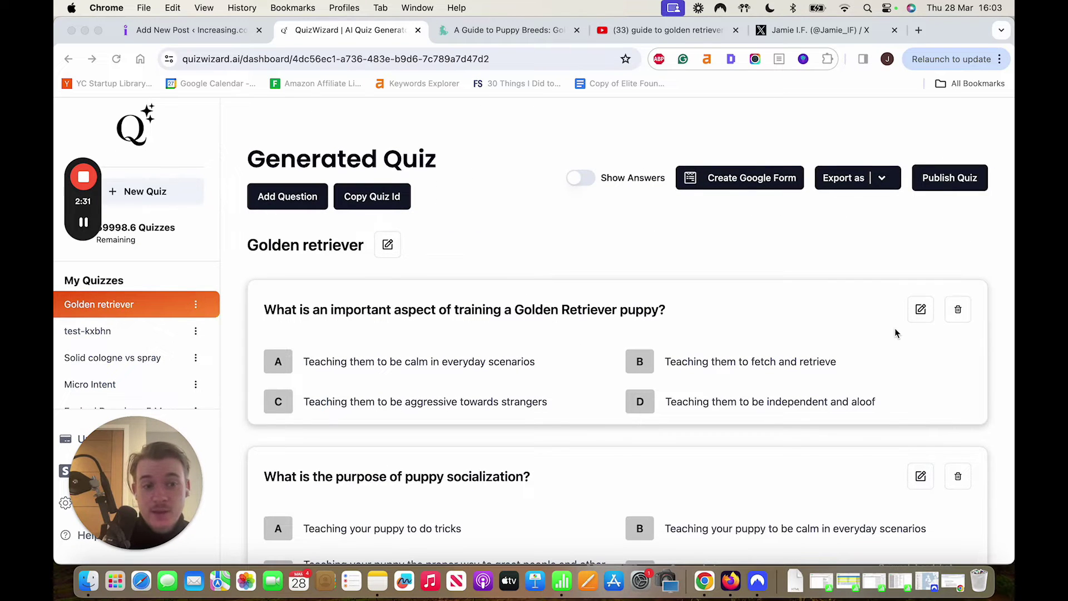
pyautogui.click(916, 313)
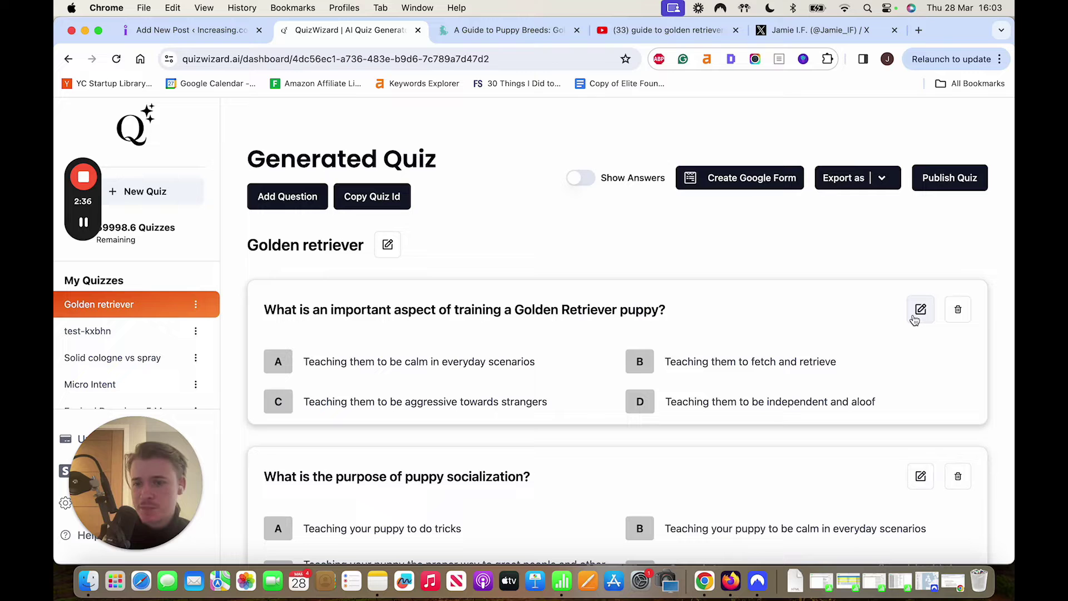
# Inspect the first question's Update MCQ panel and its explanation, then close it without changes
pyautogui.click(915, 319)
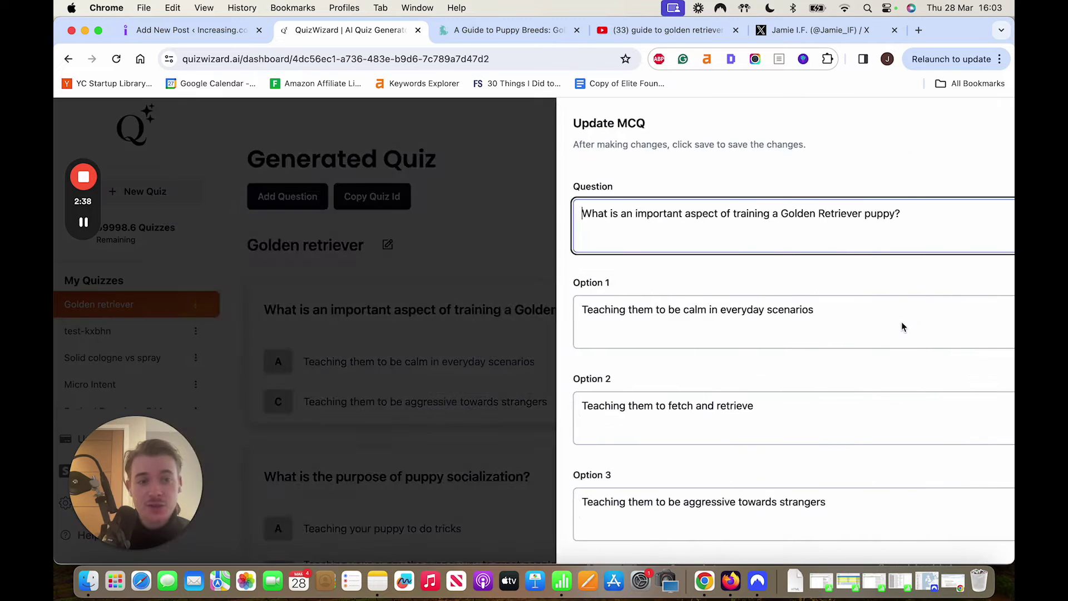
pyautogui.scroll(-3, 667, 333)
pyautogui.scroll(-3, 817, 272)
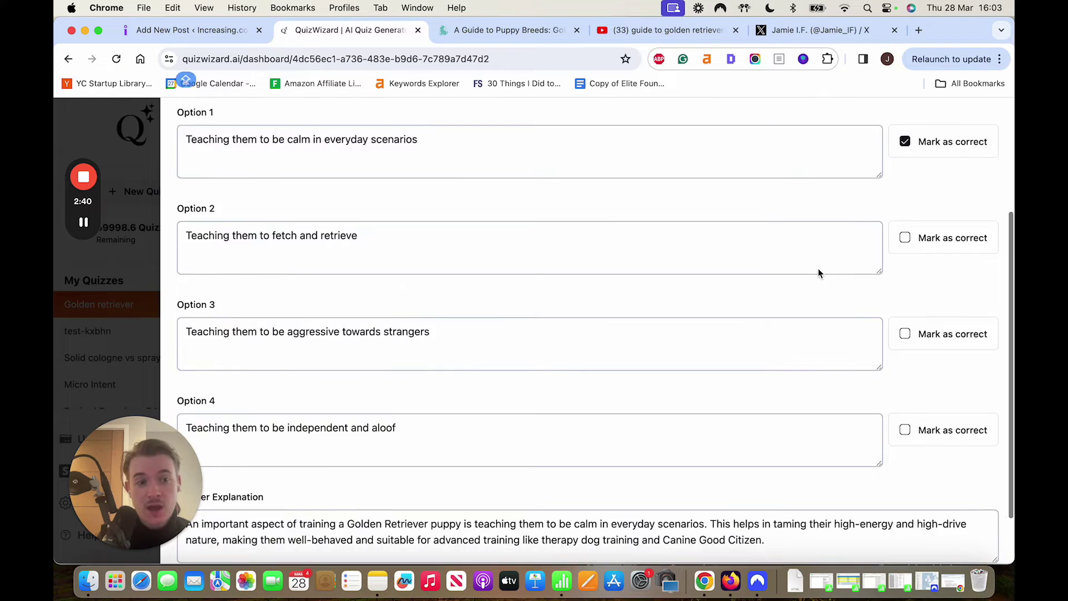
pyautogui.scroll(5, 658, 353)
pyautogui.scroll(-5, 777, 382)
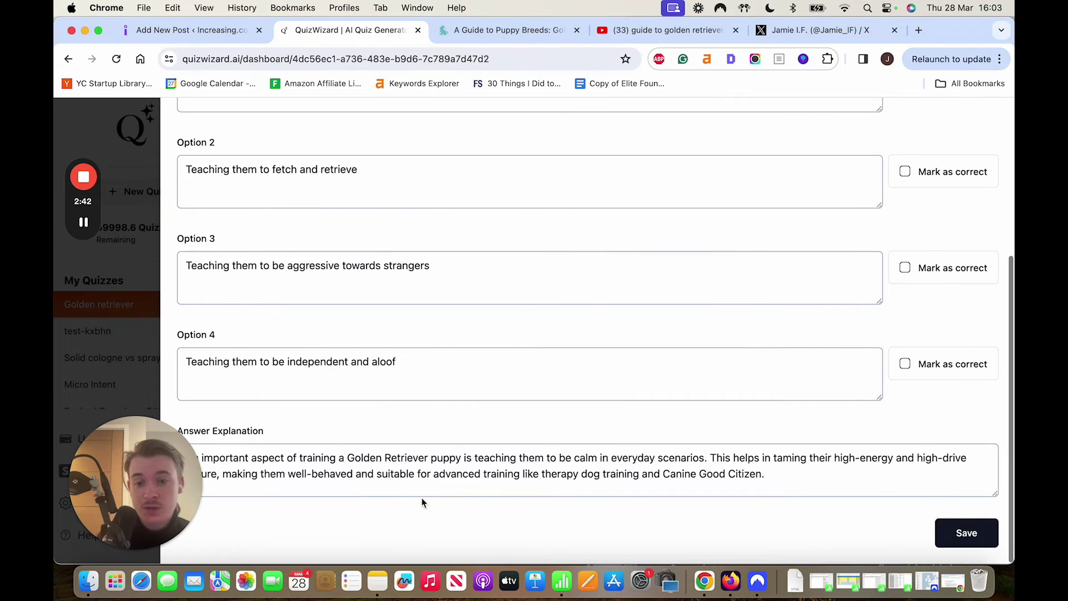
pyautogui.tripleClick(433, 451)
pyautogui.scroll(10, 512, 334)
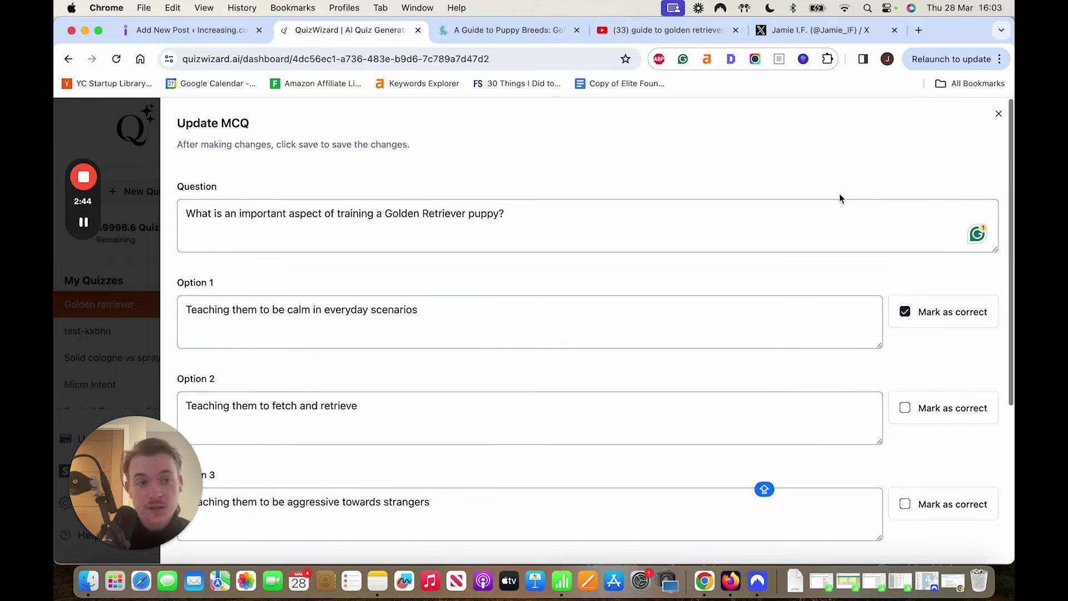
pyautogui.click(998, 114)
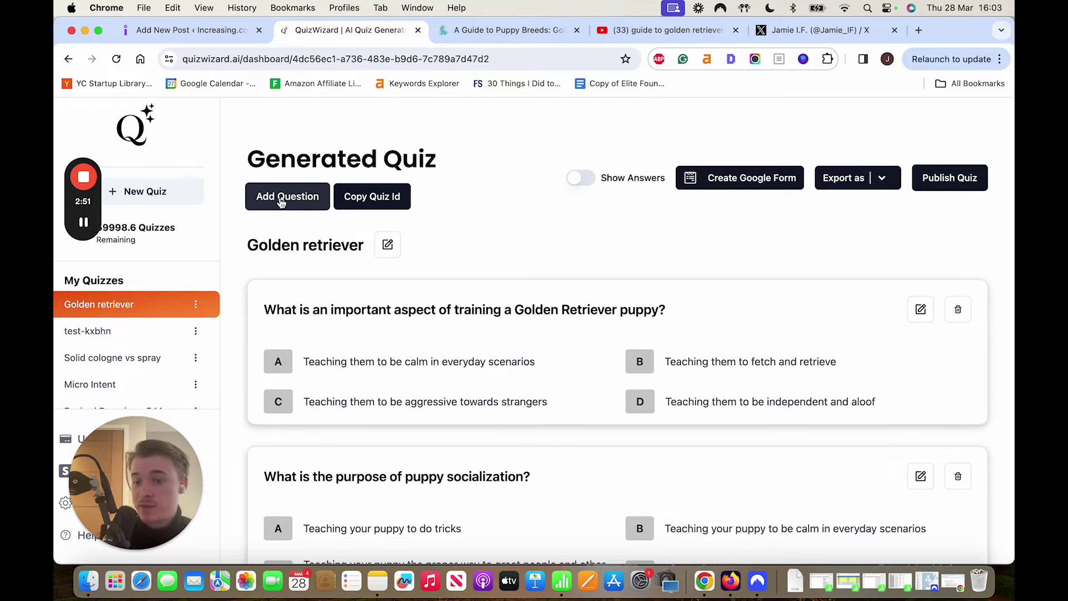
pyautogui.scroll(-5, 465, 457)
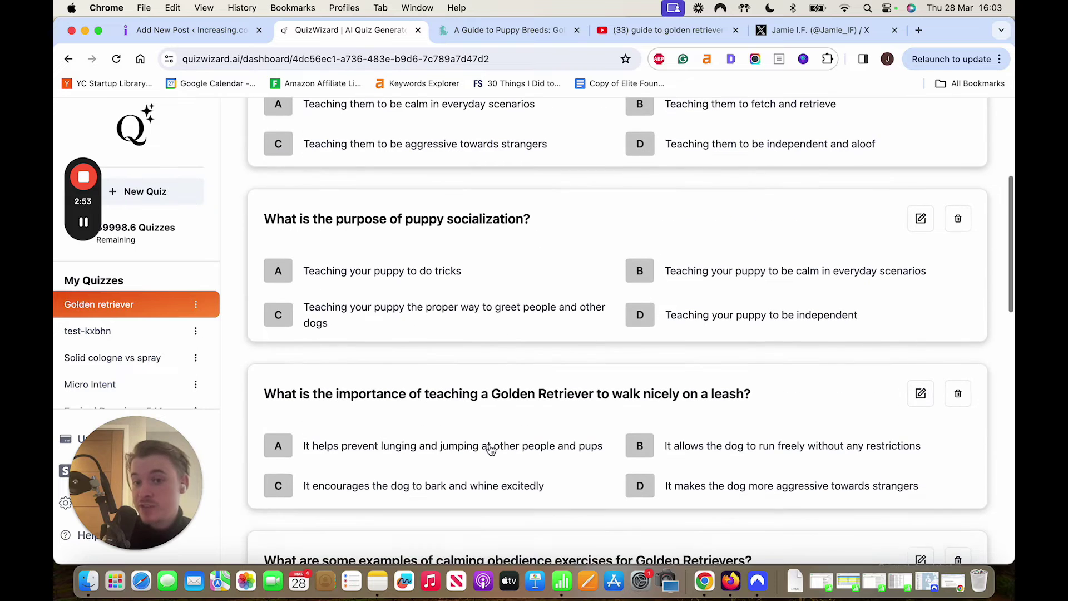
# Review the correct answers and explanations via Show Answers, hide them, and publish the quiz
pyautogui.scroll(1, 917, 309)
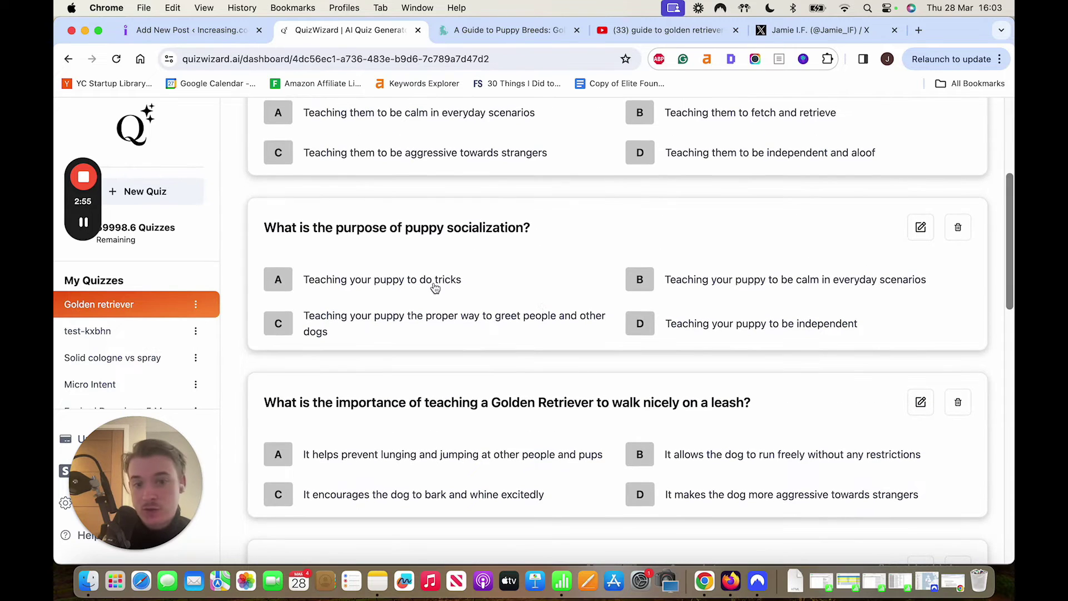
pyautogui.scroll(5, 671, 357)
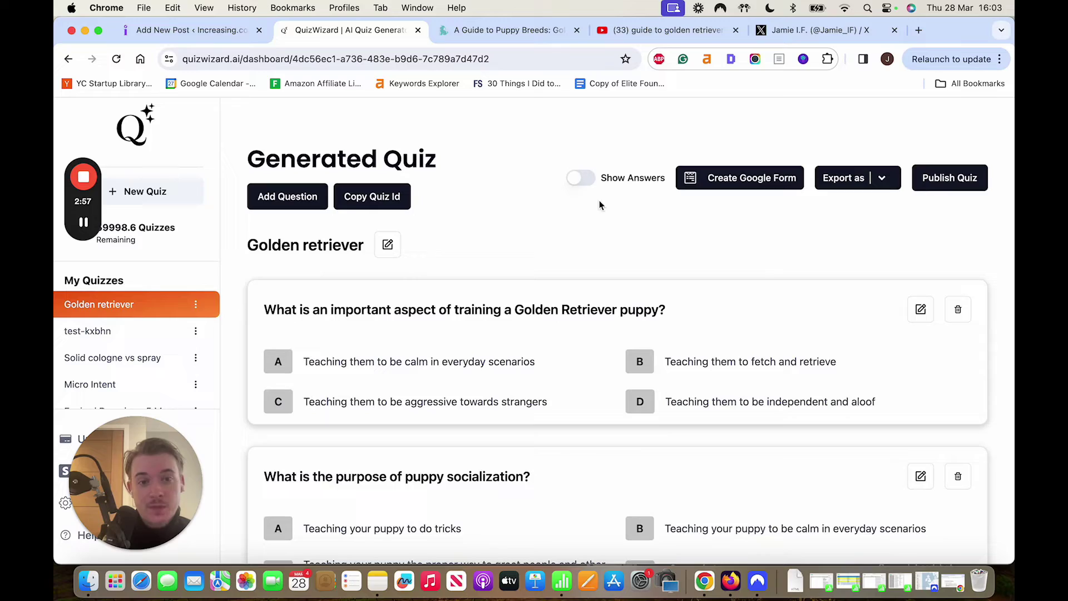
pyautogui.click(581, 179)
pyautogui.scroll(-10, 379, 414)
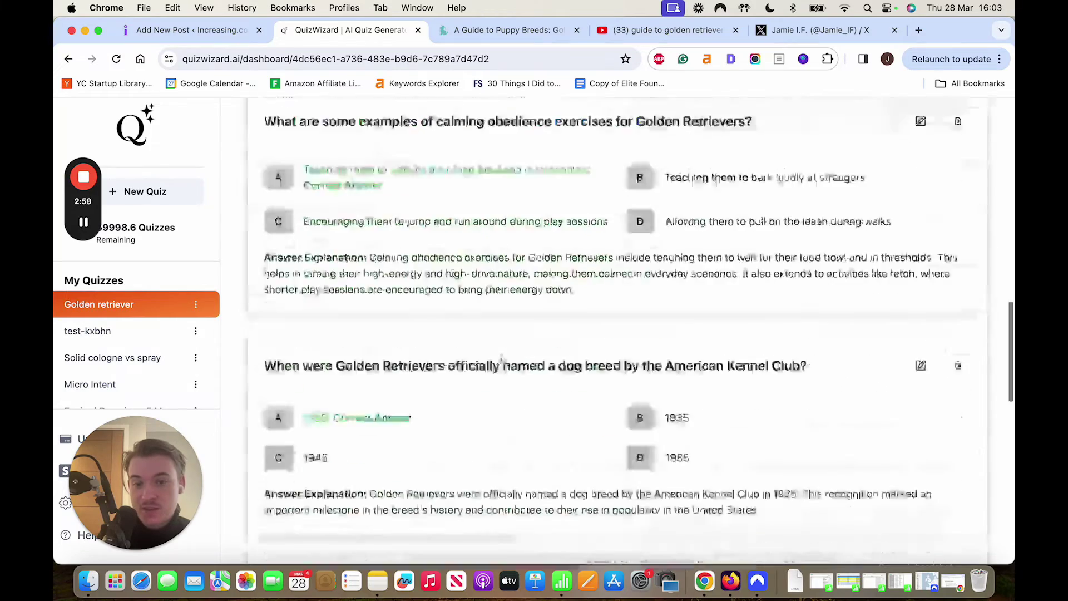
pyautogui.scroll(-8, 380, 415)
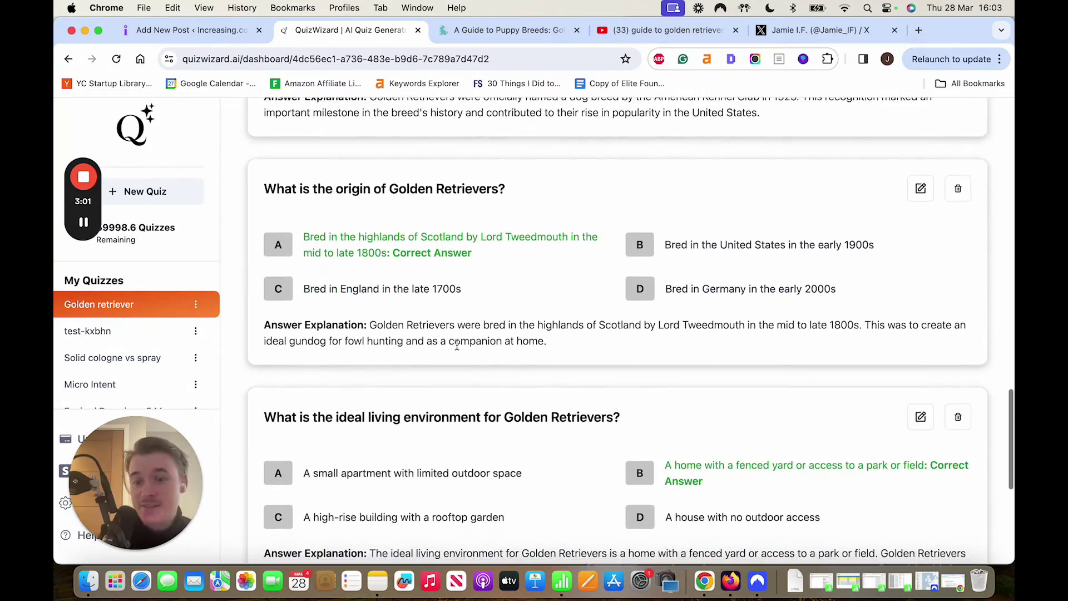
pyautogui.scroll(15, 475, 388)
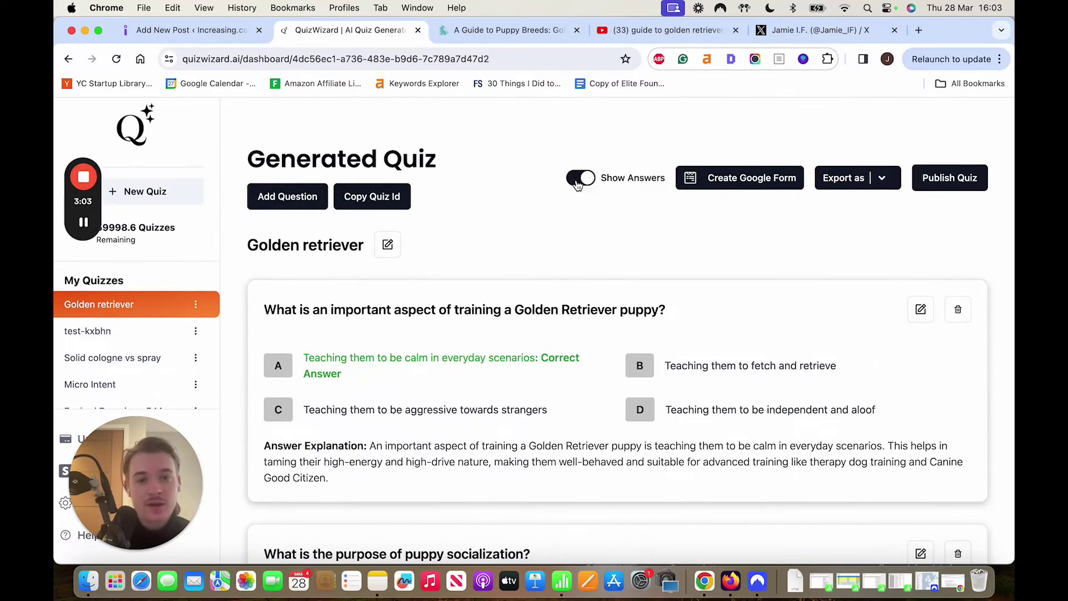
pyautogui.click(578, 179)
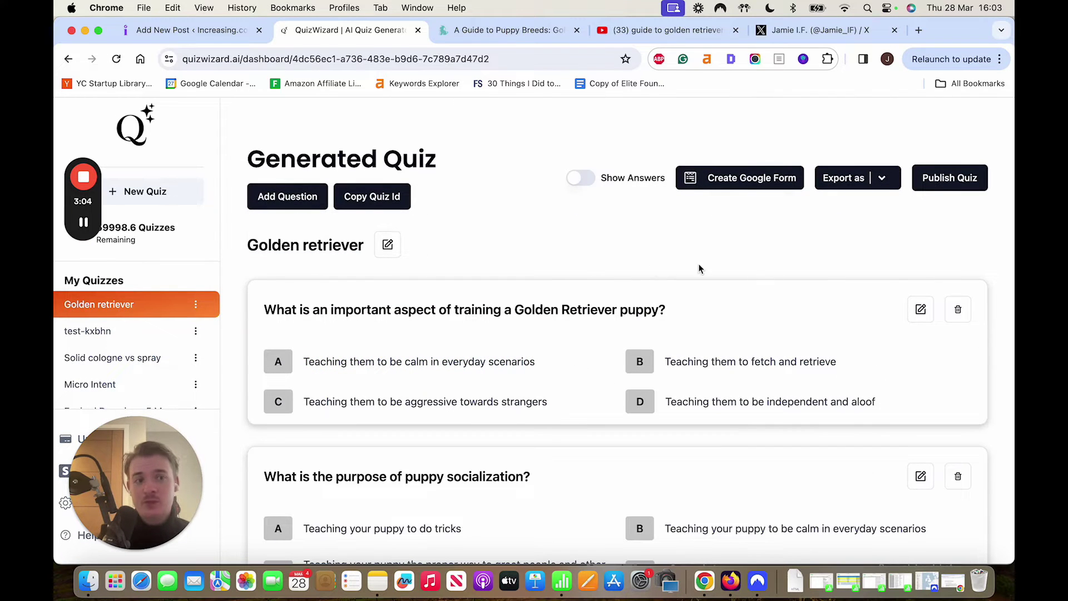
pyautogui.click(946, 178)
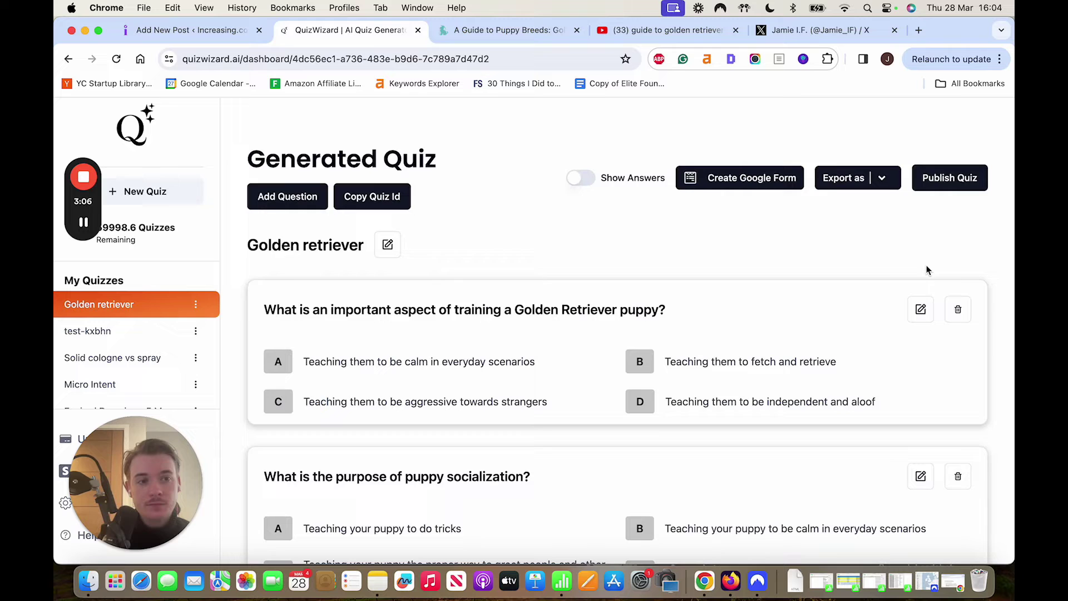
# Copy the Golden retriever quiz's website embed code snippet
pyautogui.click(731, 208)
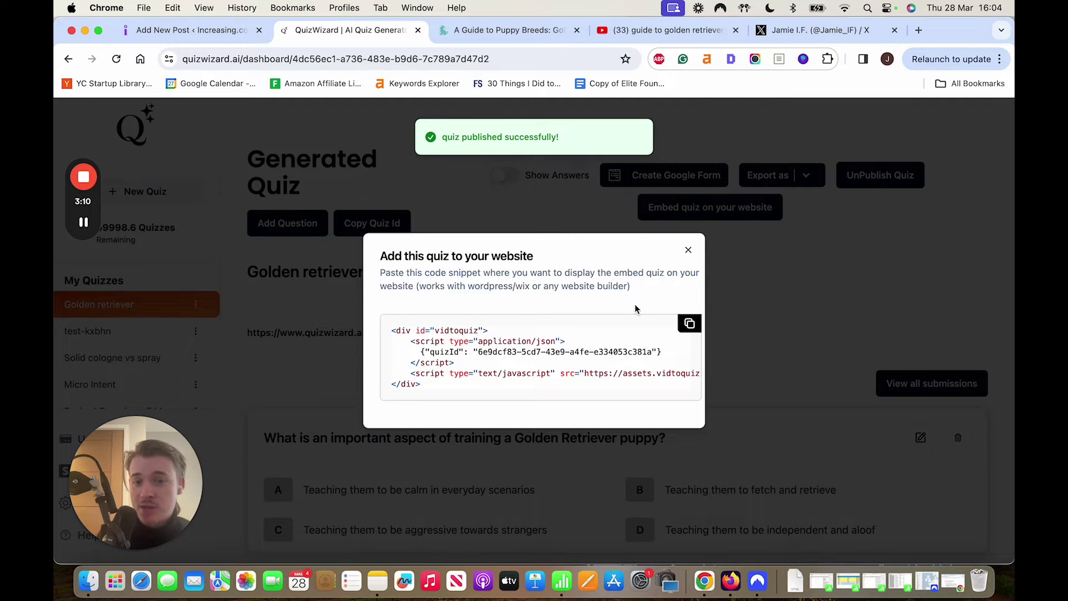
pyautogui.click(689, 323)
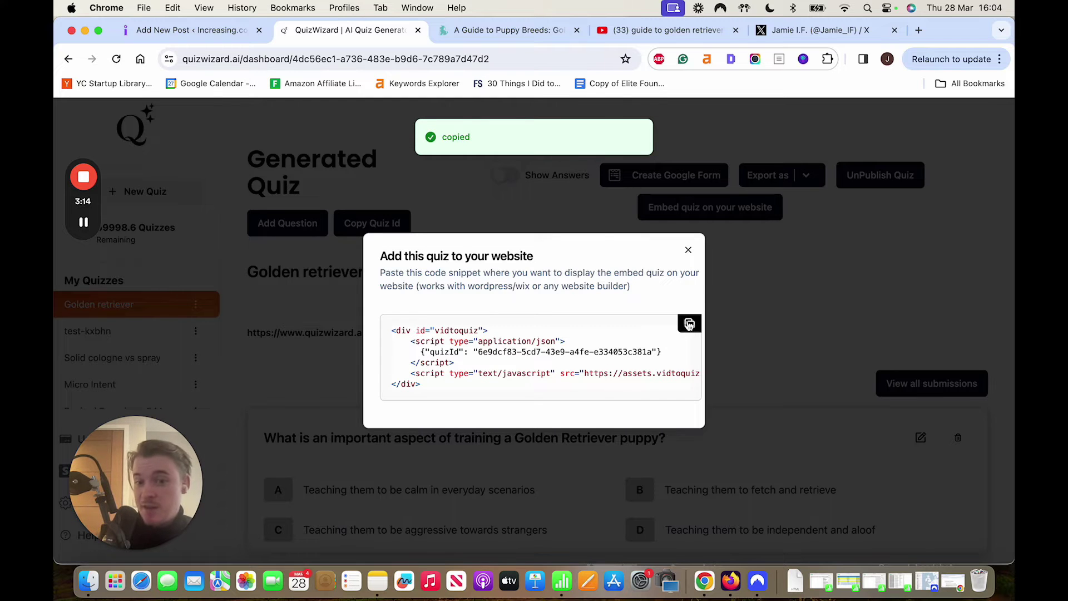
# Add a Custom HTML block holding the quiz embed code to the WordPress post and save the draft
pyautogui.click(219, 33)
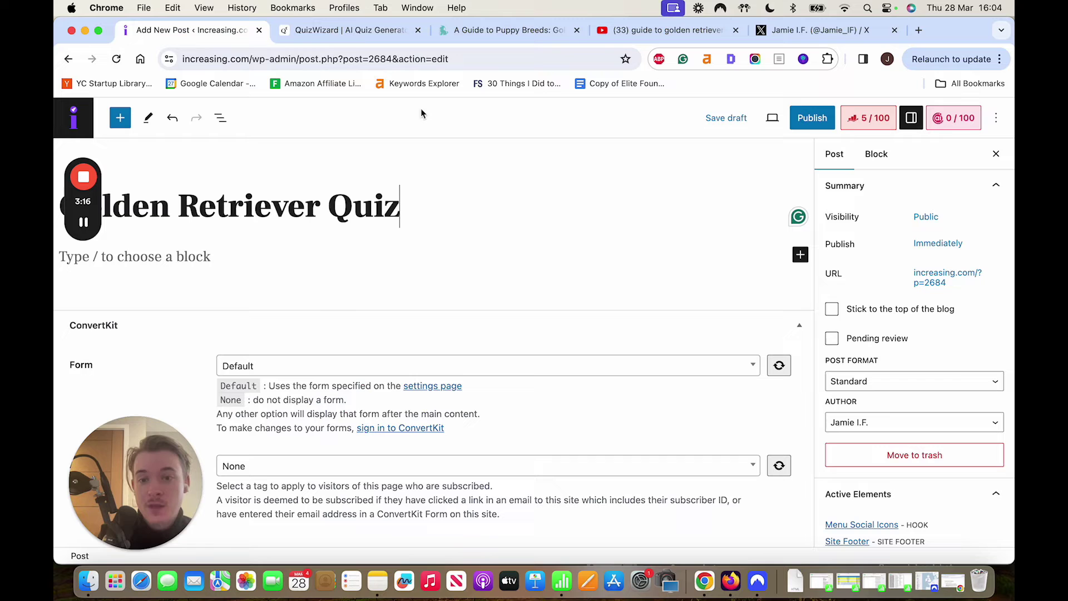
pyautogui.click(240, 261)
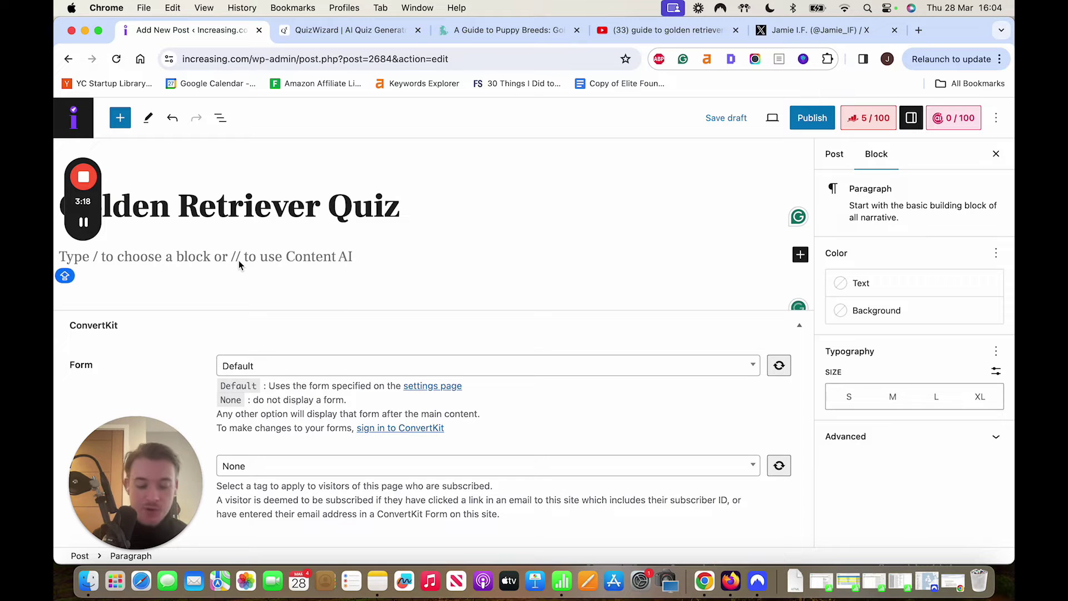
pyautogui.write('/CUSTOM')
pyautogui.press('Return')
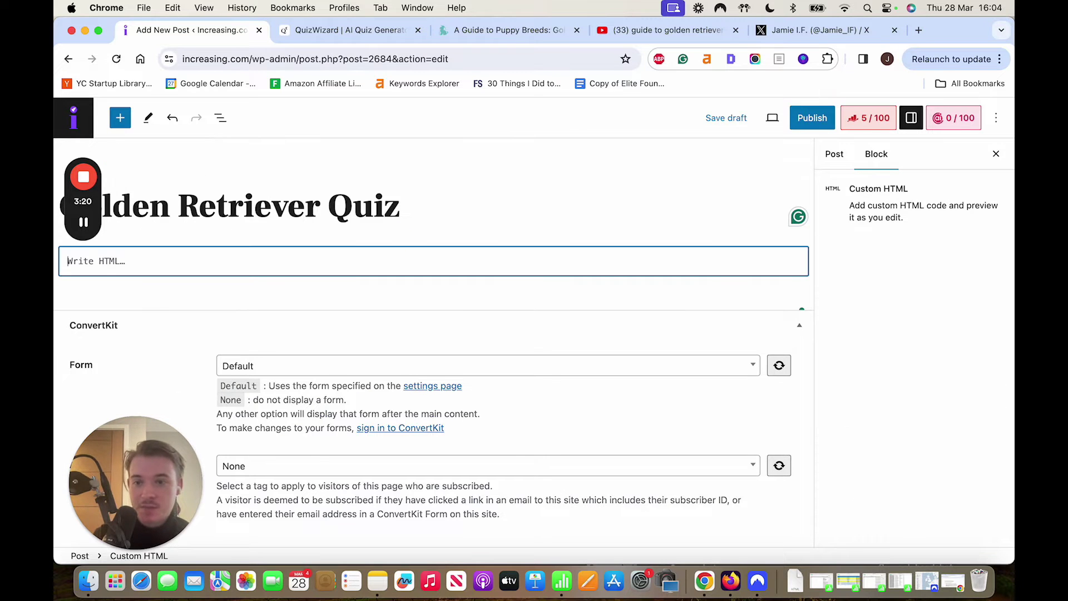
pyautogui.press('cmd+v')
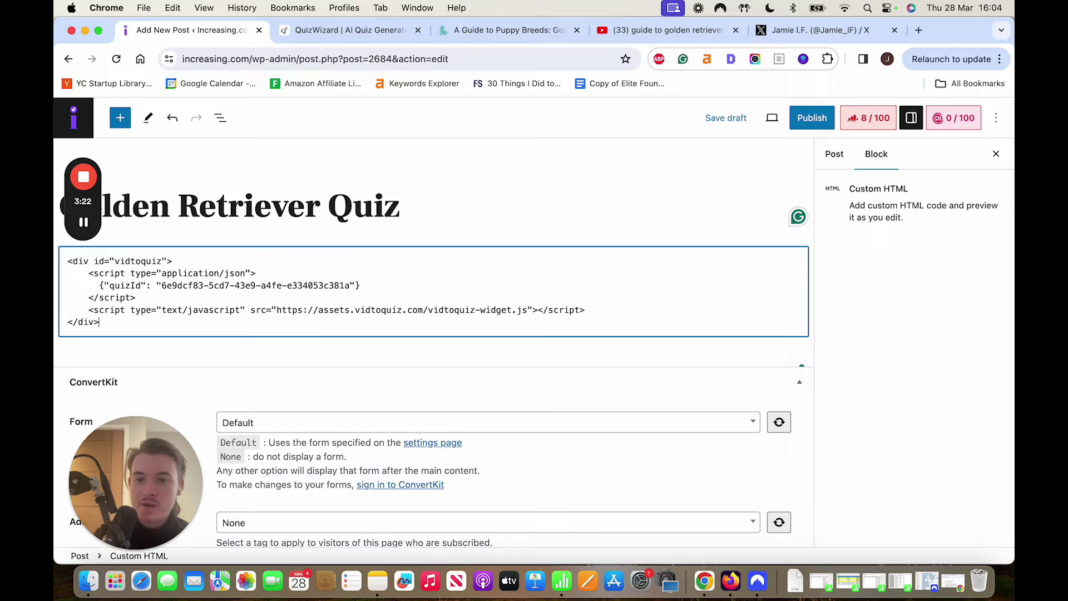
pyautogui.click(719, 125)
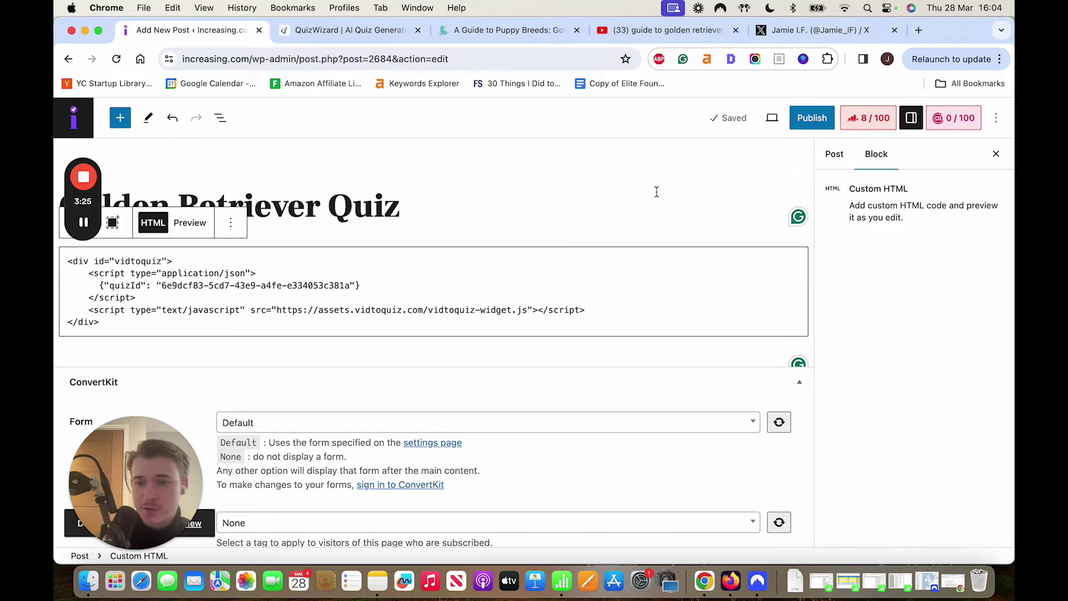
pyautogui.click(772, 117)
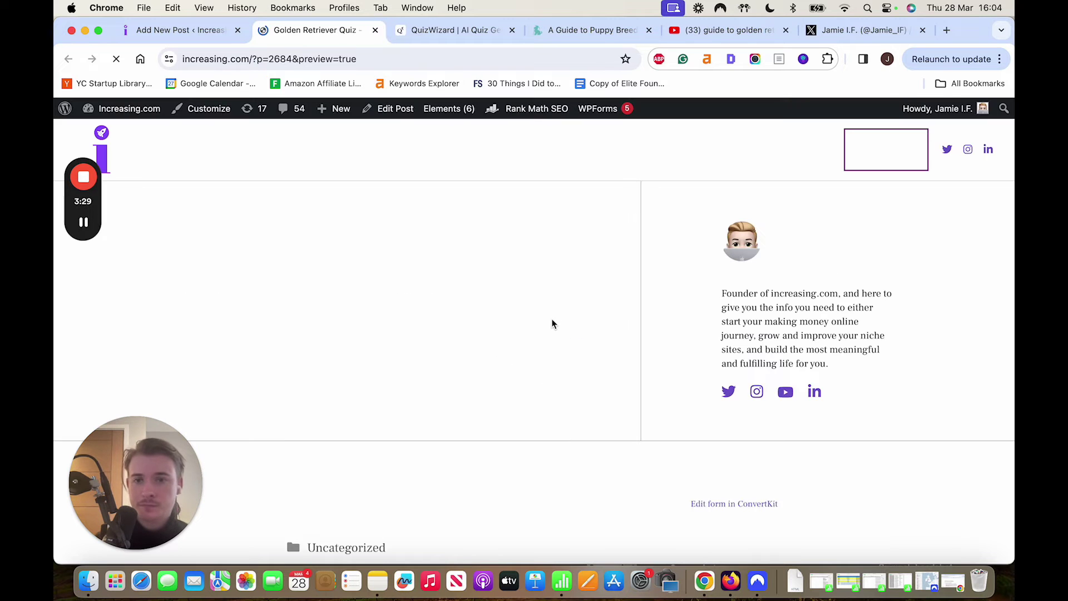
# Answer the living environment, AKC year (1935) and origin (bred in the United States) questions
pyautogui.scroll(-3, 548, 303)
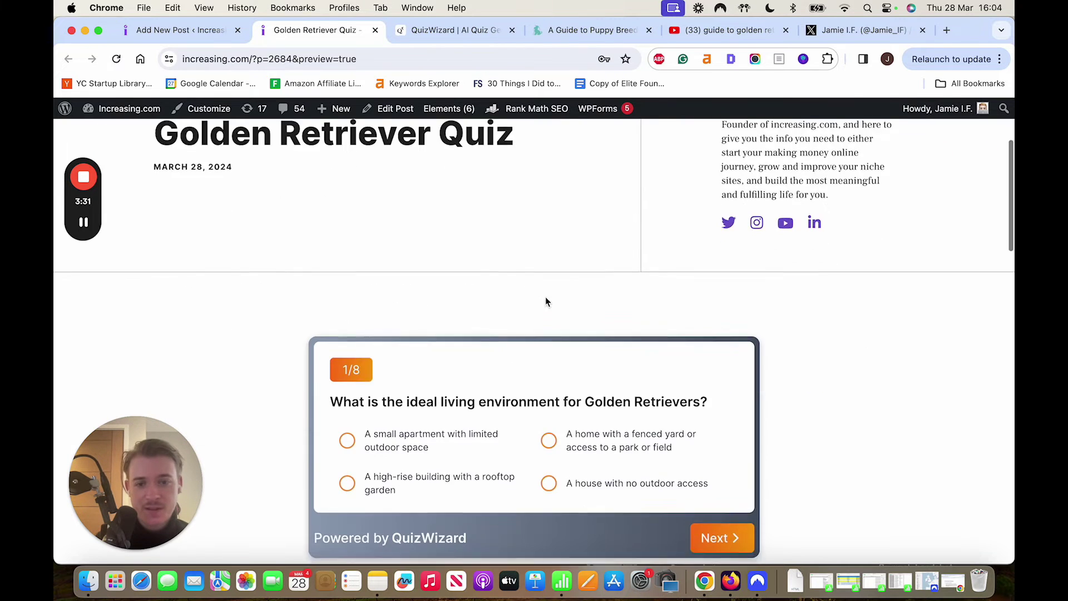
pyautogui.scroll(-3, 545, 302)
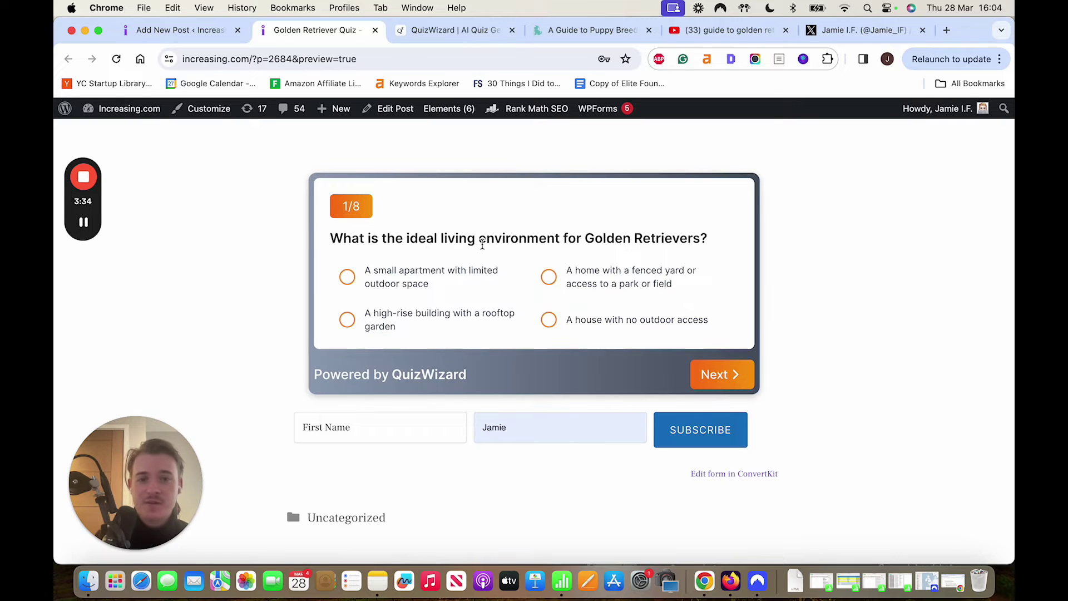
pyautogui.click(453, 282)
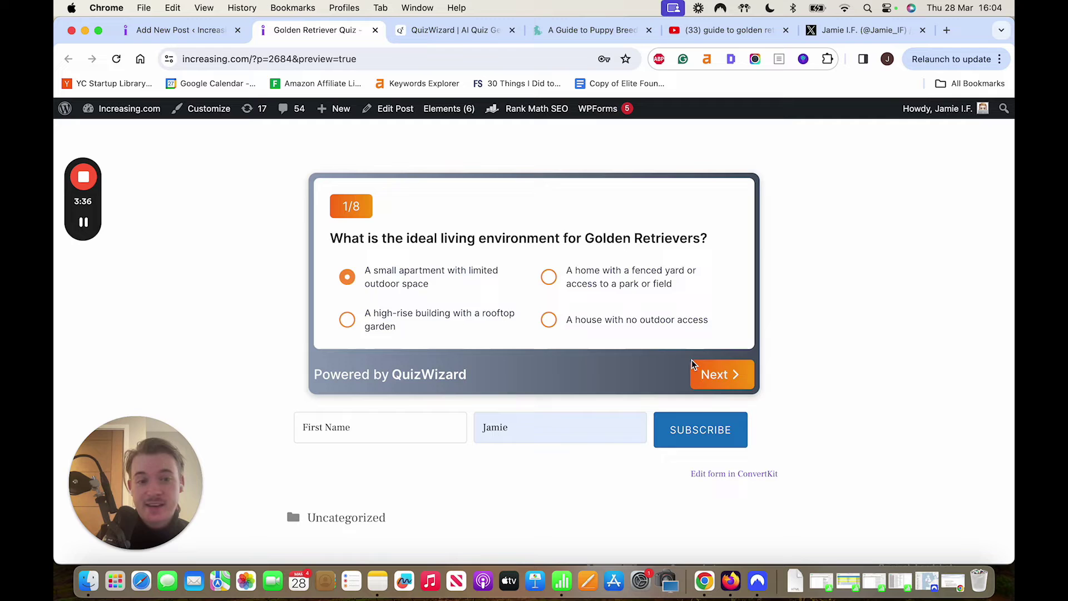
pyautogui.click(695, 367)
pyautogui.click(578, 290)
pyautogui.click(711, 367)
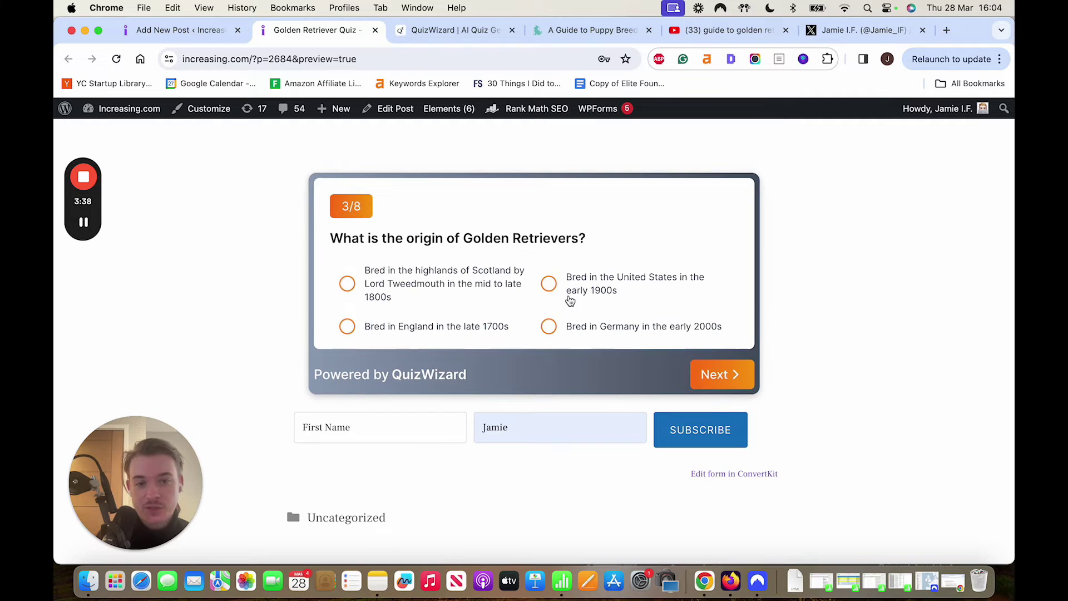
pyautogui.click(578, 286)
pyautogui.click(719, 374)
# Answer the health (SAS), puppy training (fetch and retrieve) and socialization (calm everyday) questions
pyautogui.click(579, 287)
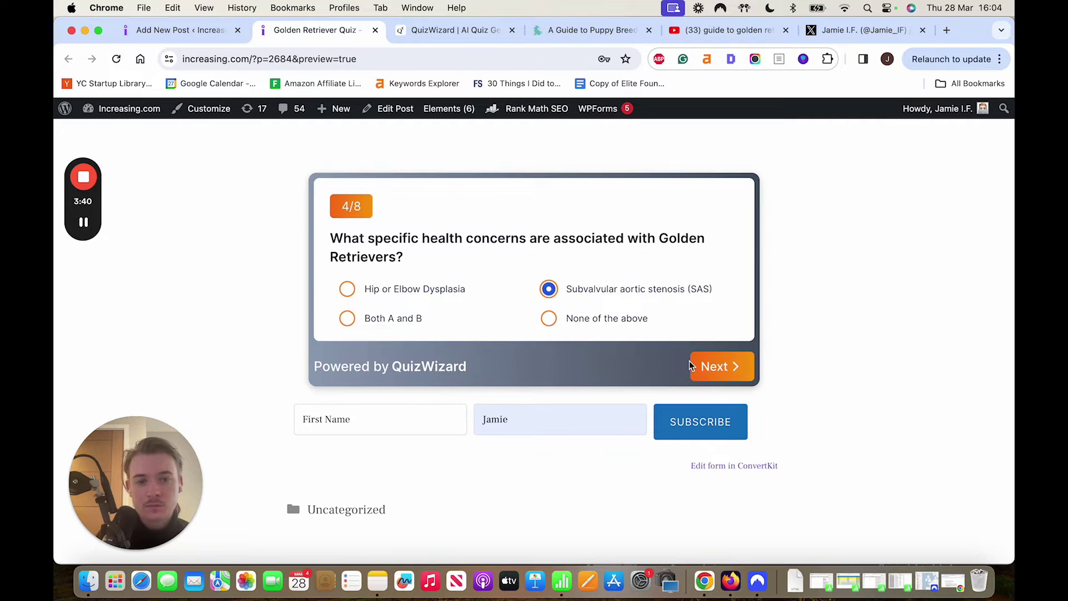
pyautogui.click(715, 370)
pyautogui.click(548, 295)
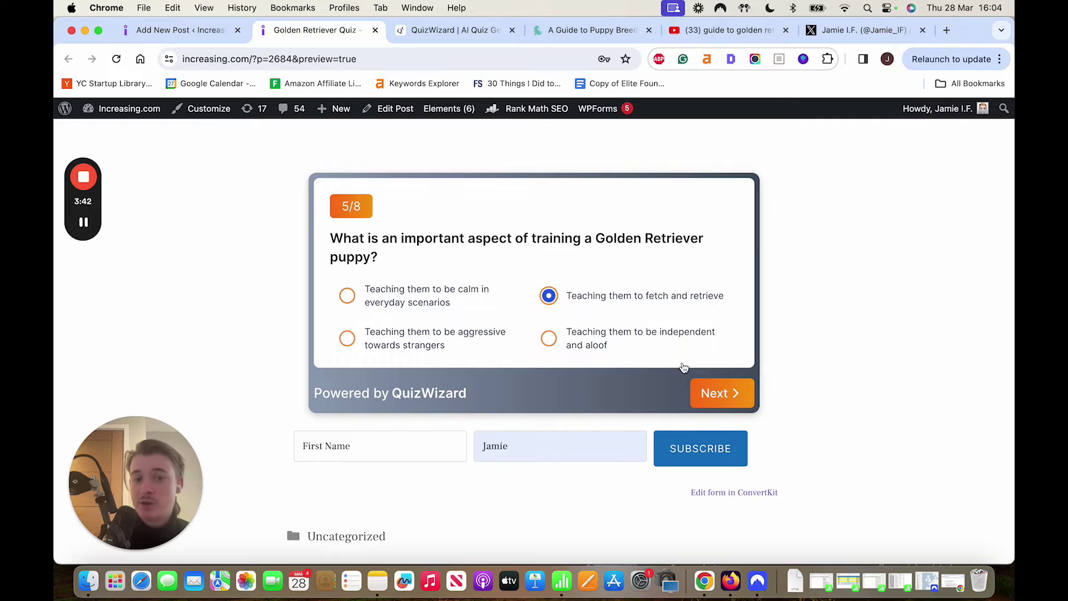
pyautogui.click(718, 391)
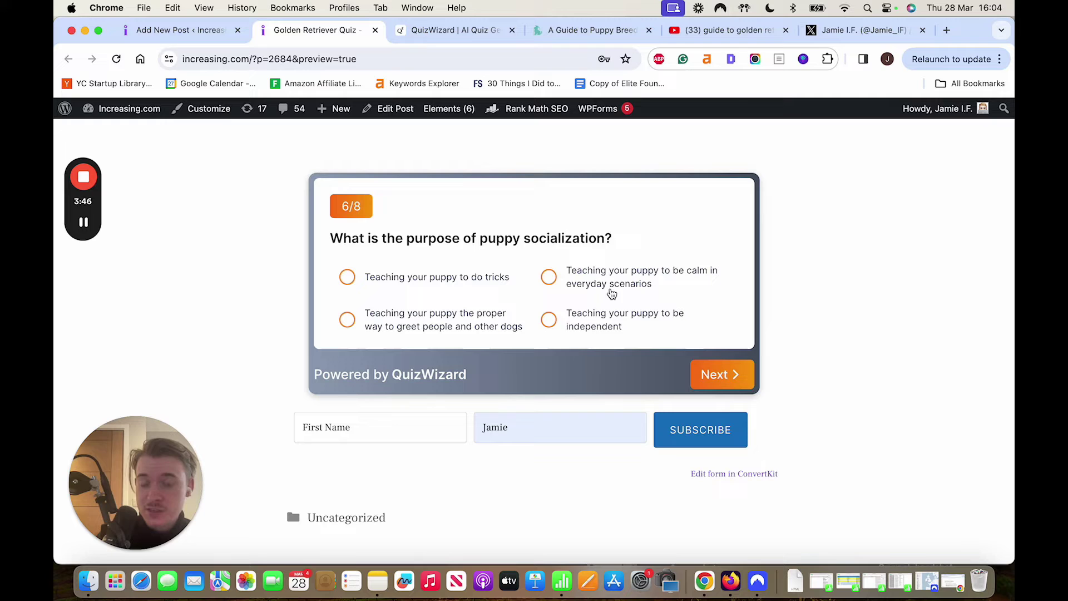
pyautogui.click(576, 278)
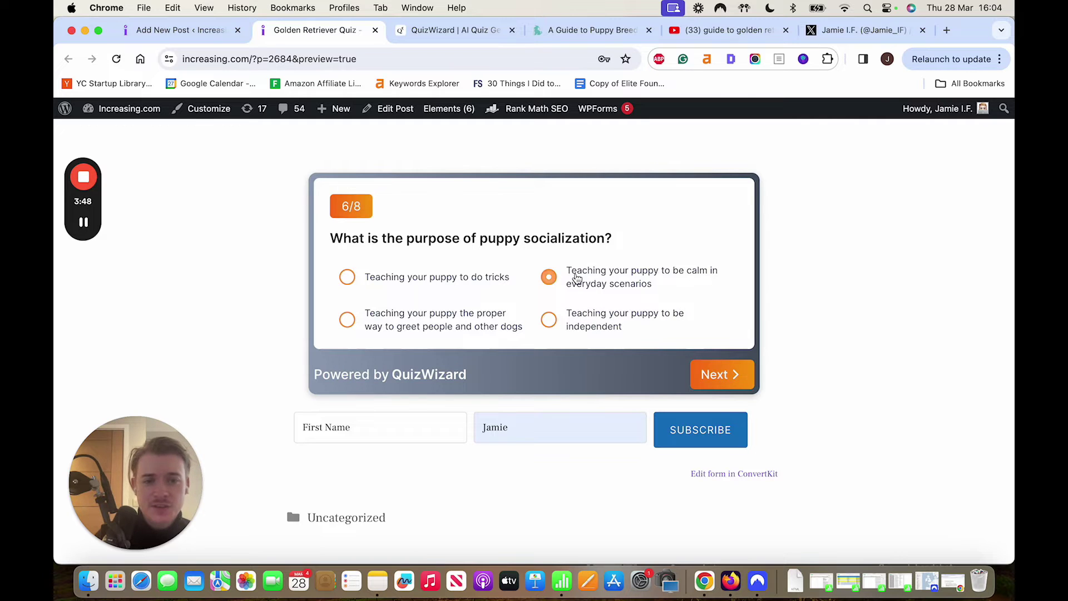
pyautogui.click(716, 374)
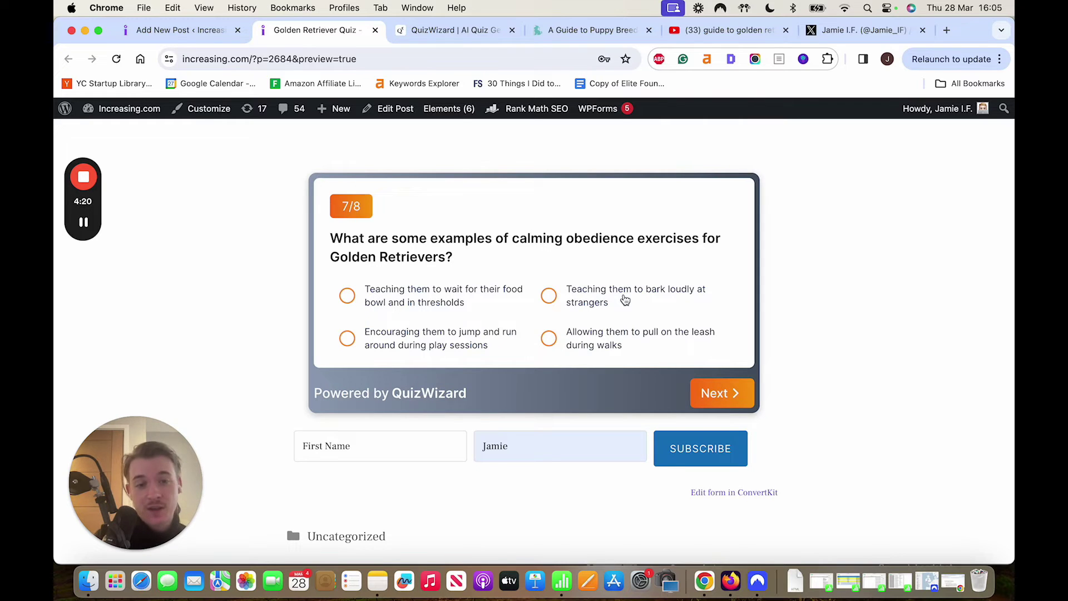
# Answer question 7 with barking loudly at strangers, then answer question 8 and finish the quiz
pyautogui.click(625, 300)
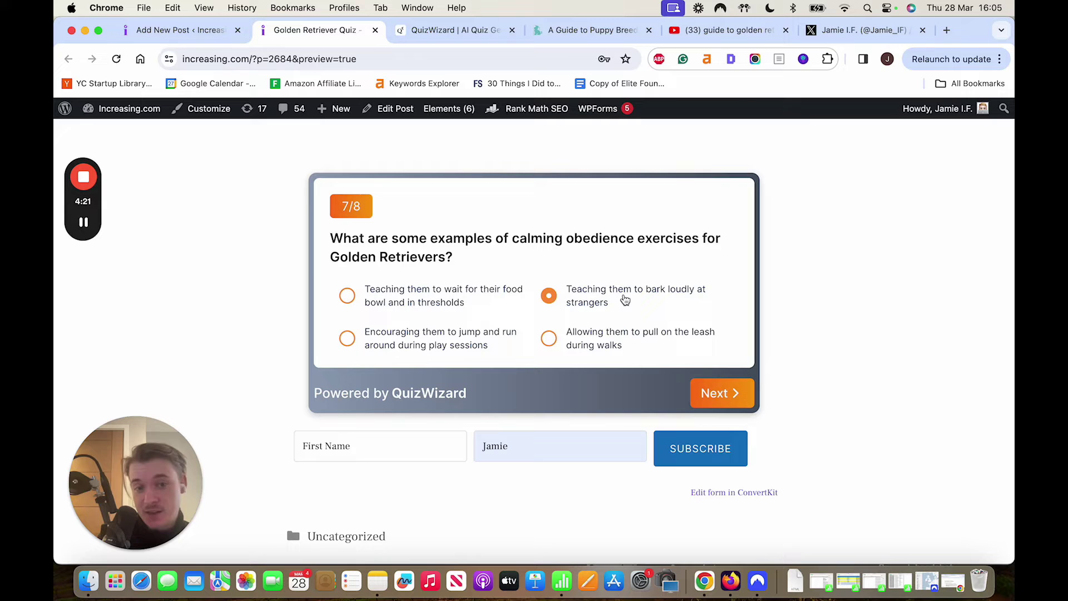
pyautogui.click(748, 395)
pyautogui.click(593, 291)
pyautogui.click(718, 394)
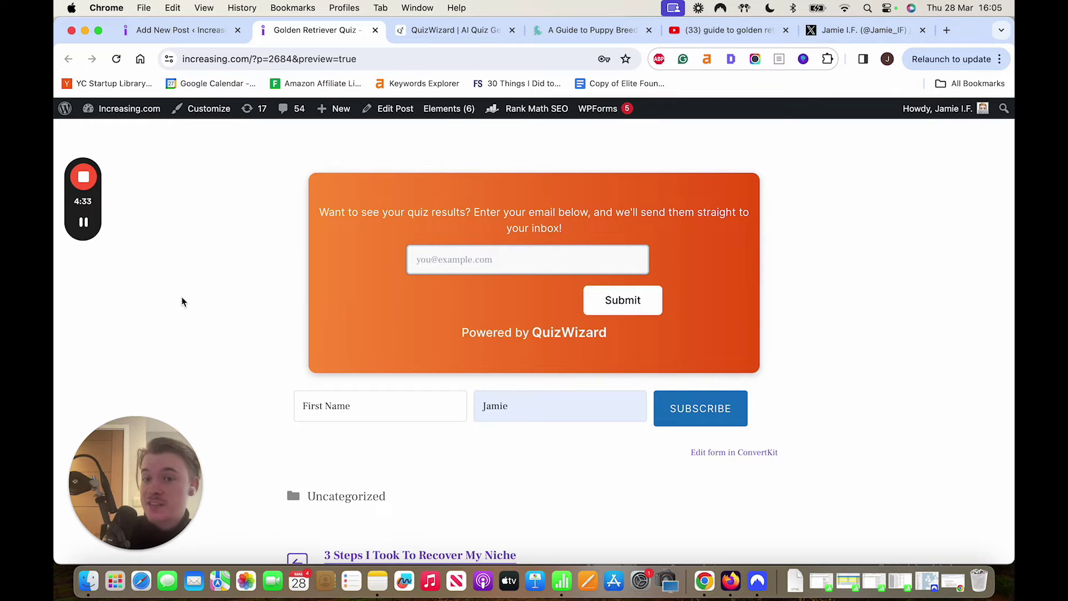
# Close the embed dialog, start a new quiz, and copy the first YouTube result's video link
pyautogui.click(442, 32)
pyautogui.click(685, 253)
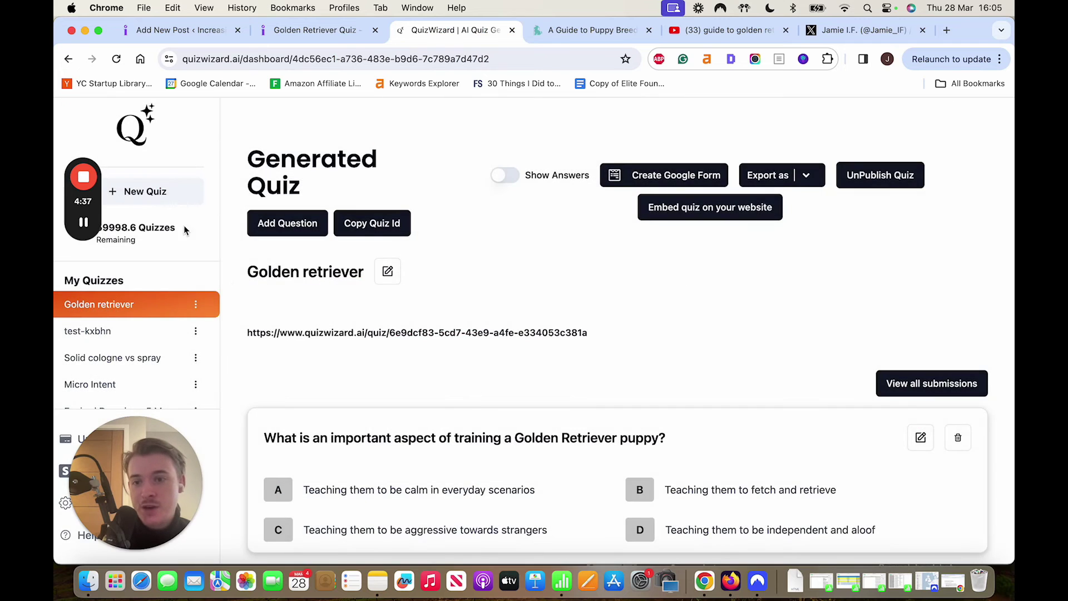
pyautogui.click(147, 192)
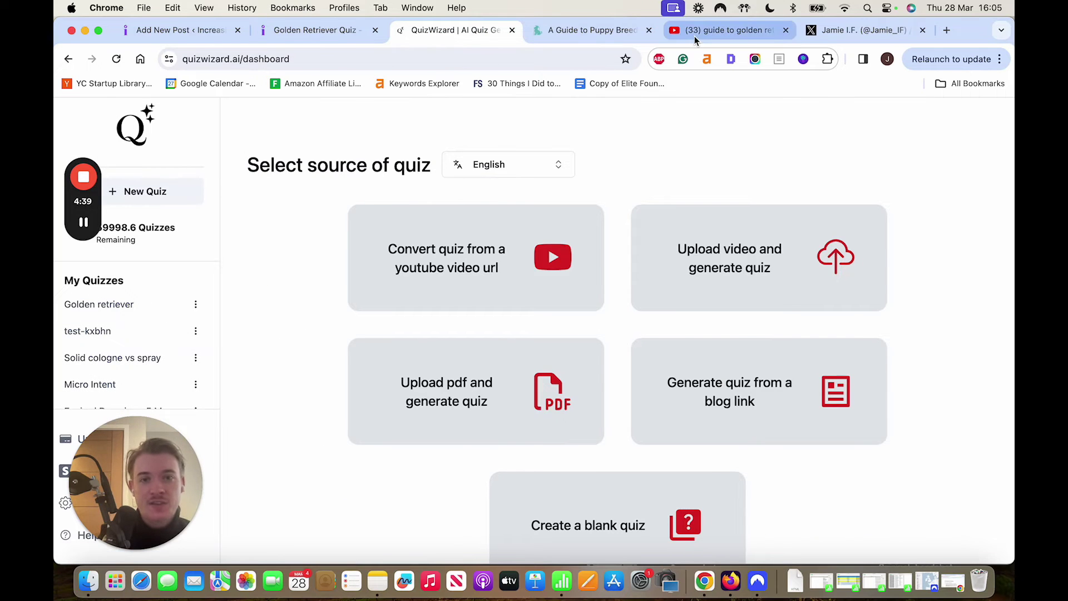
pyautogui.click(726, 30)
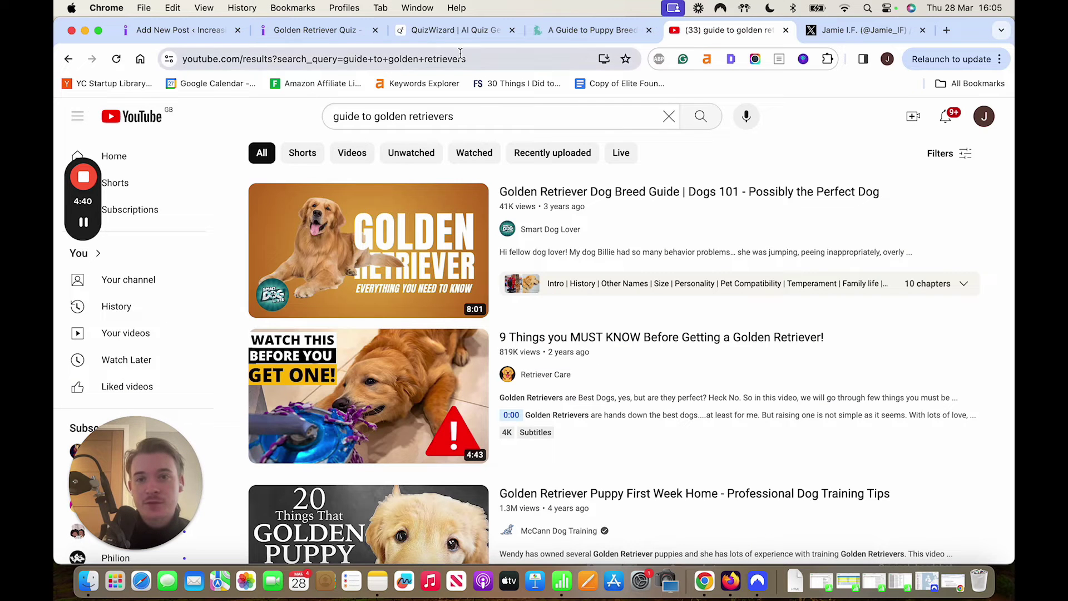
pyautogui.rightClick(352, 237)
pyautogui.click(404, 322)
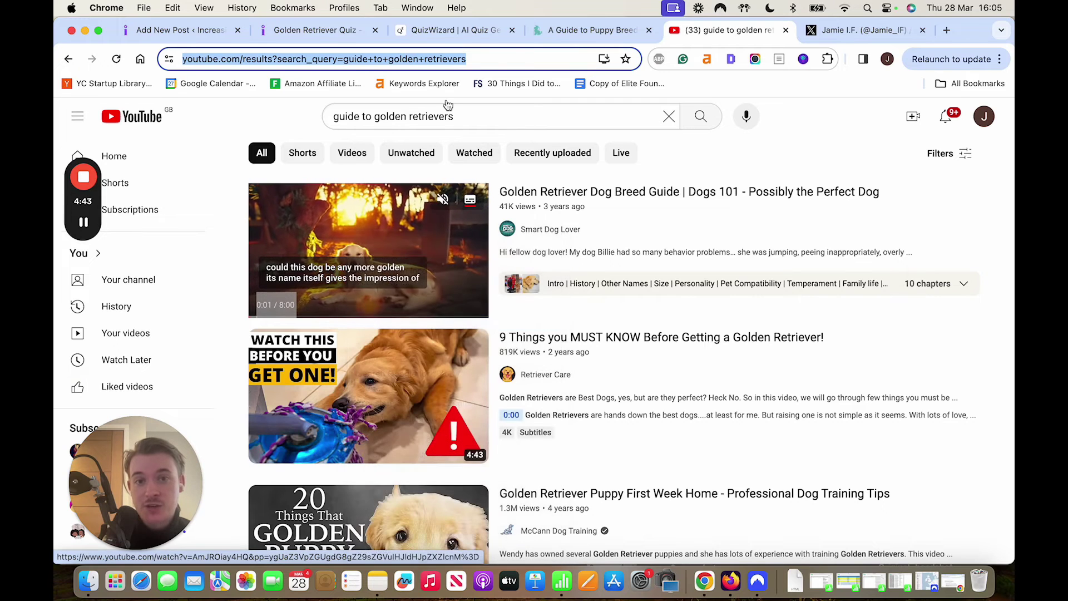
pyautogui.click(436, 36)
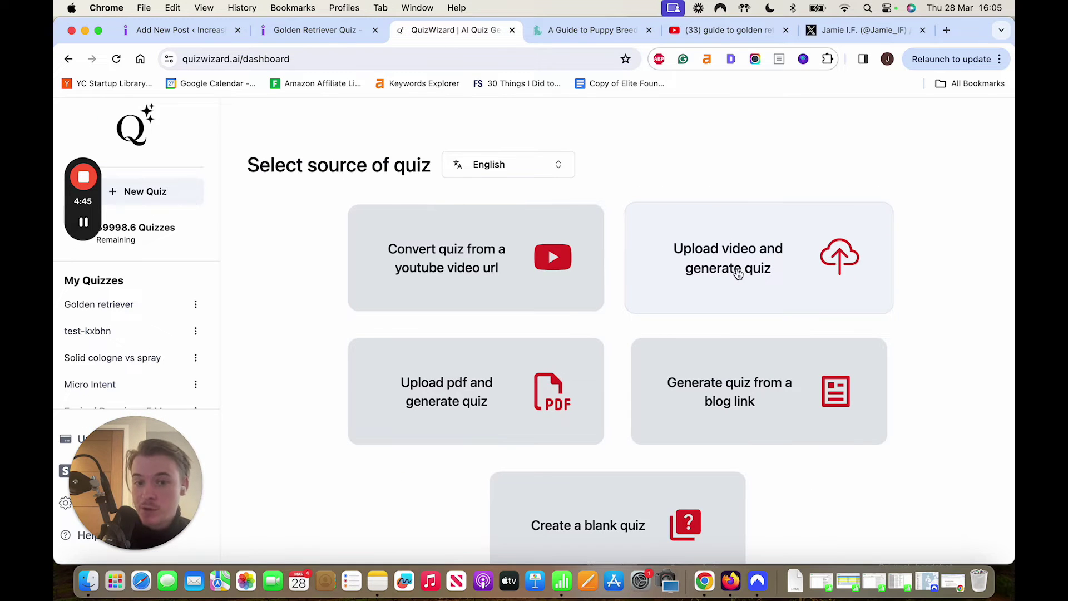
# Generate a quiz from the pasted 'Golden Retriever Dog Breed Guide | Dogs 101' YouTube link
pyautogui.scroll(-2, 343, 292)
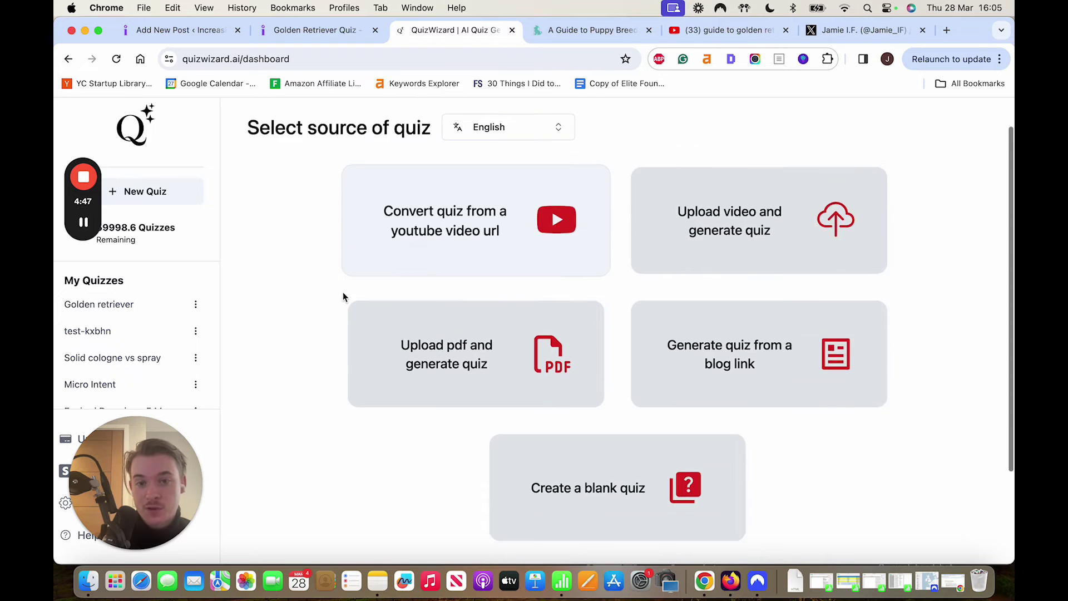
pyautogui.scroll(-5, 342, 296)
pyautogui.click(406, 496)
pyautogui.press('super+v')
pyautogui.click(920, 499)
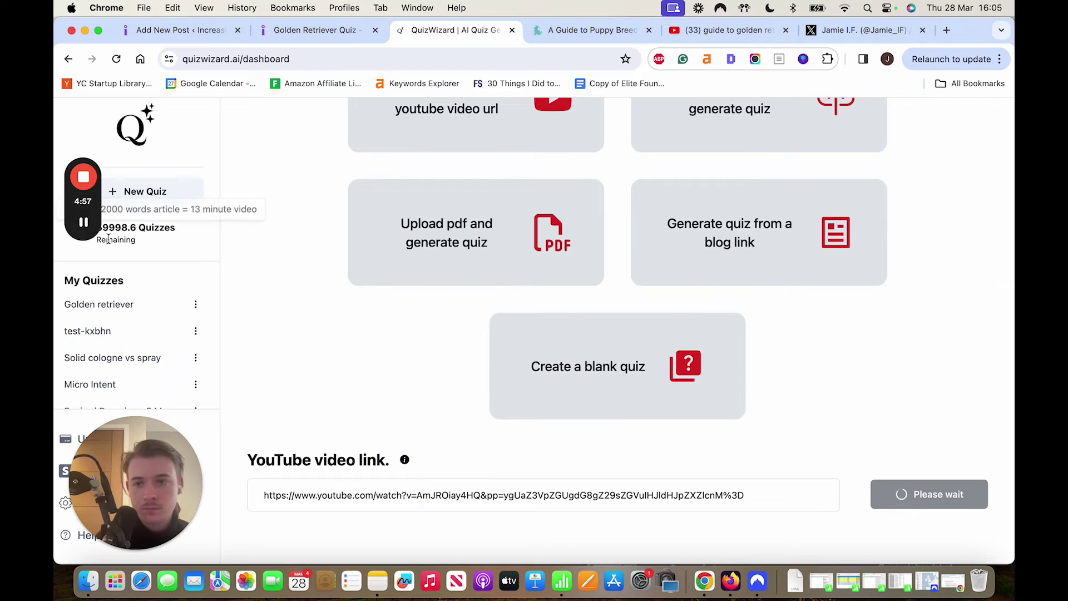
pyautogui.click(89, 232)
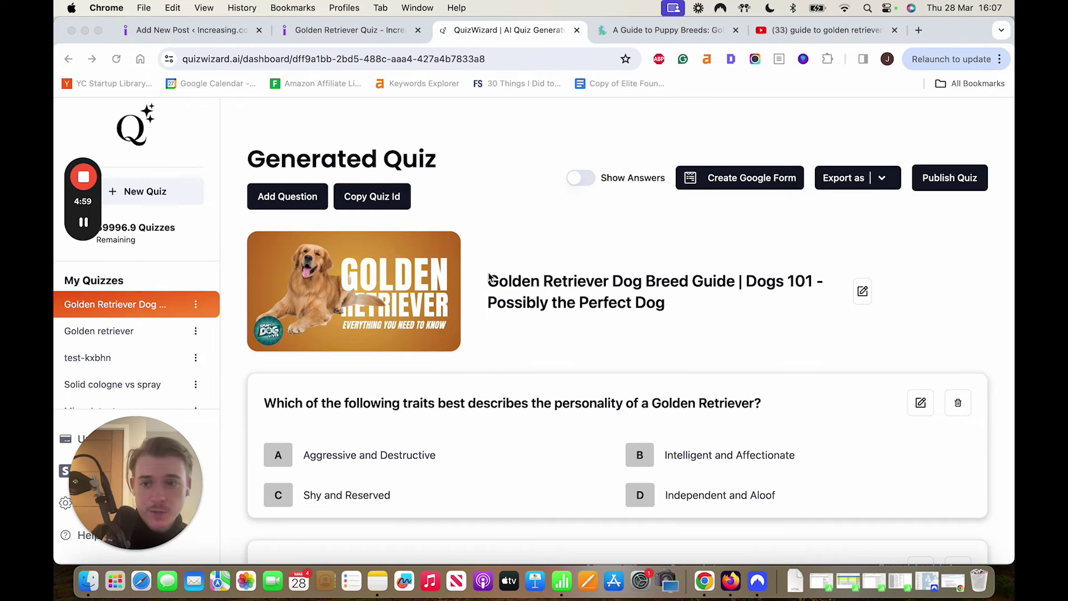
# Review the video quiz's questions, briefly showing and then hiding the correct answers
pyautogui.scroll(-10, 542, 266)
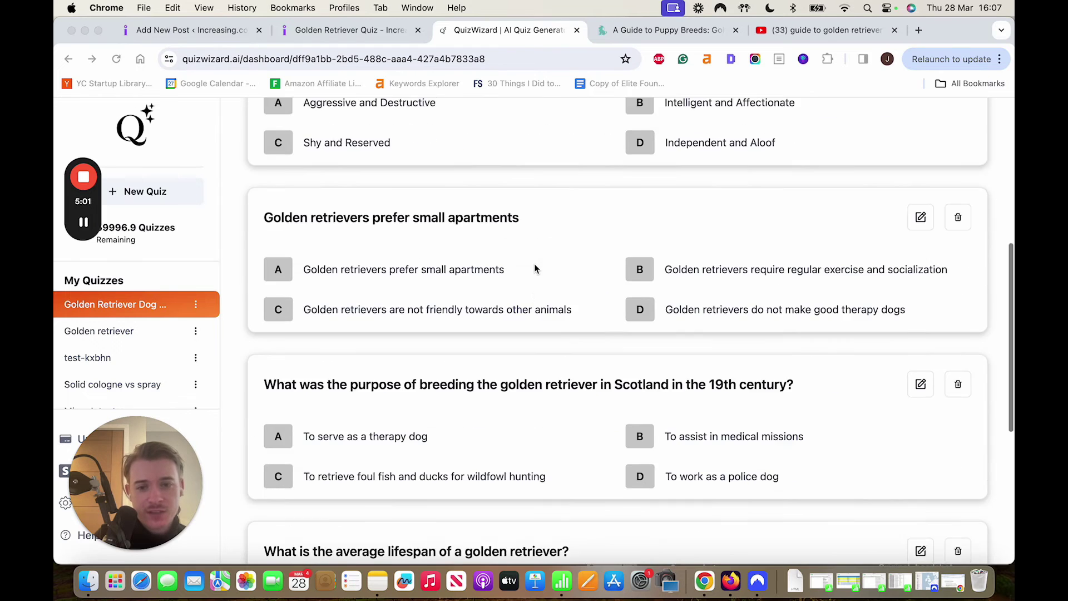
pyautogui.scroll(10, 532, 278)
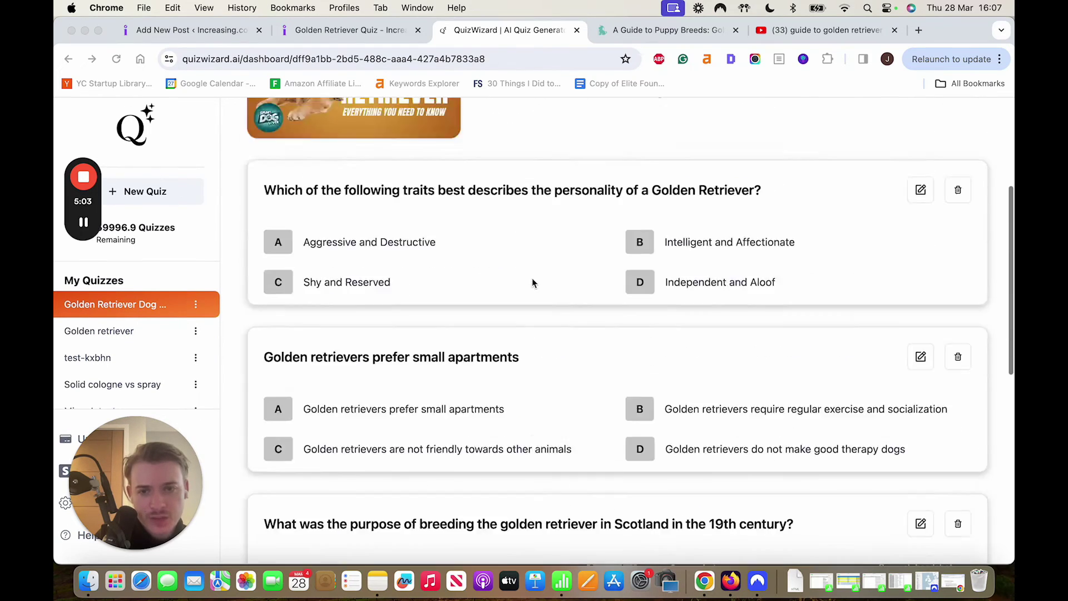
pyautogui.scroll(-2, 587, 312)
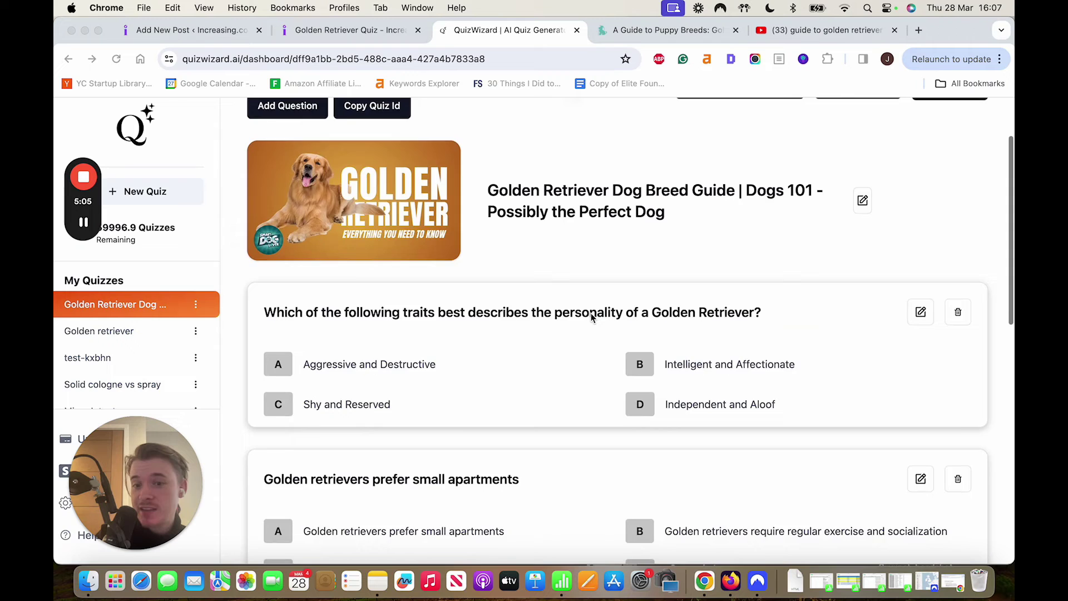
pyautogui.scroll(2, 589, 290)
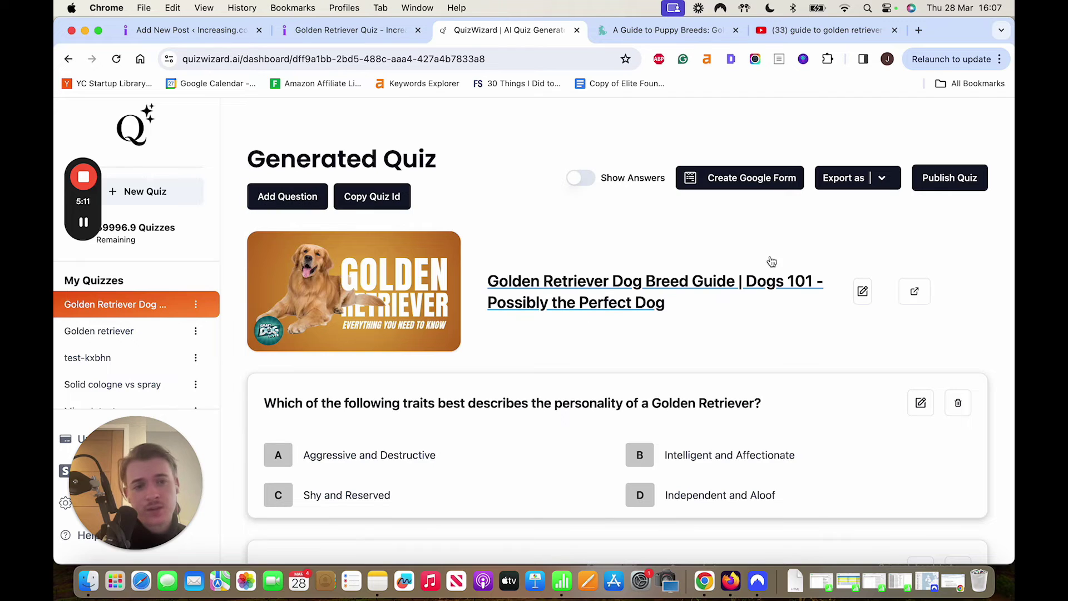
pyautogui.click(580, 179)
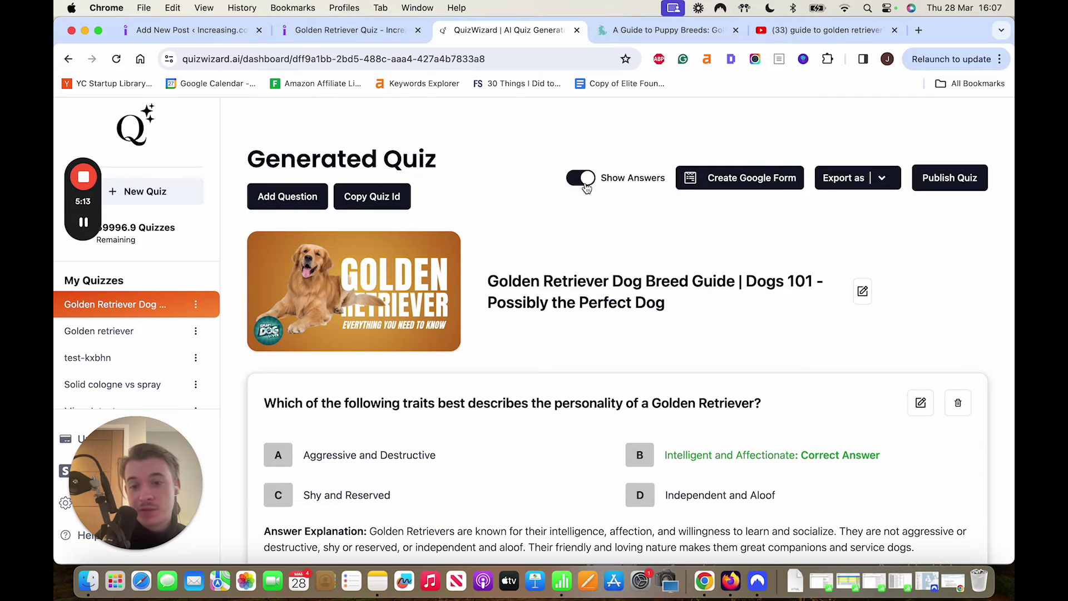
pyautogui.click(580, 182)
# Publish the Golden Retriever video quiz and copy its website embed code
pyautogui.click(937, 179)
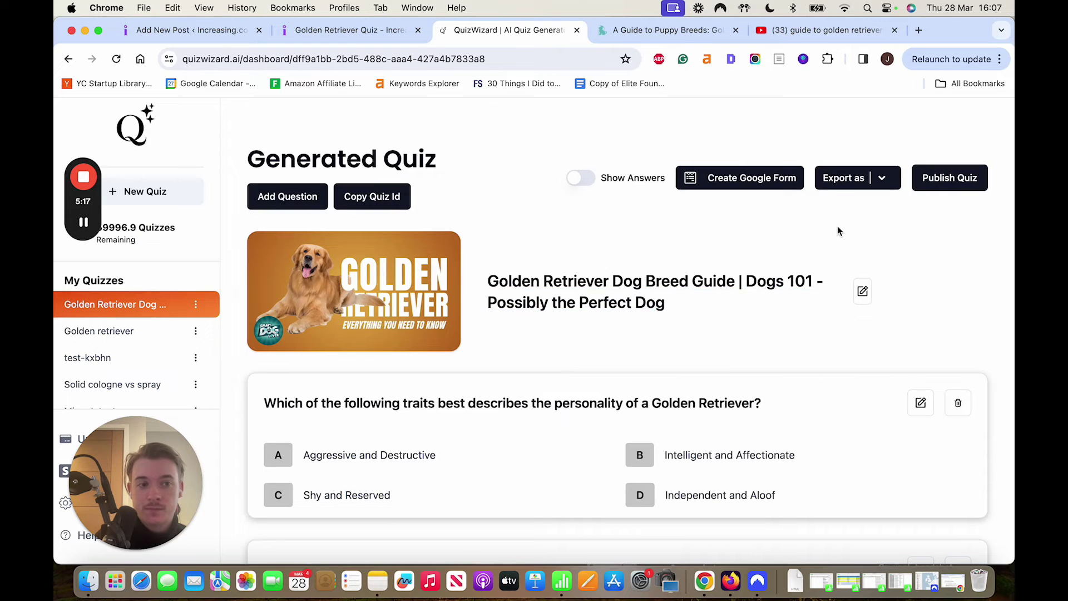
pyautogui.click(721, 209)
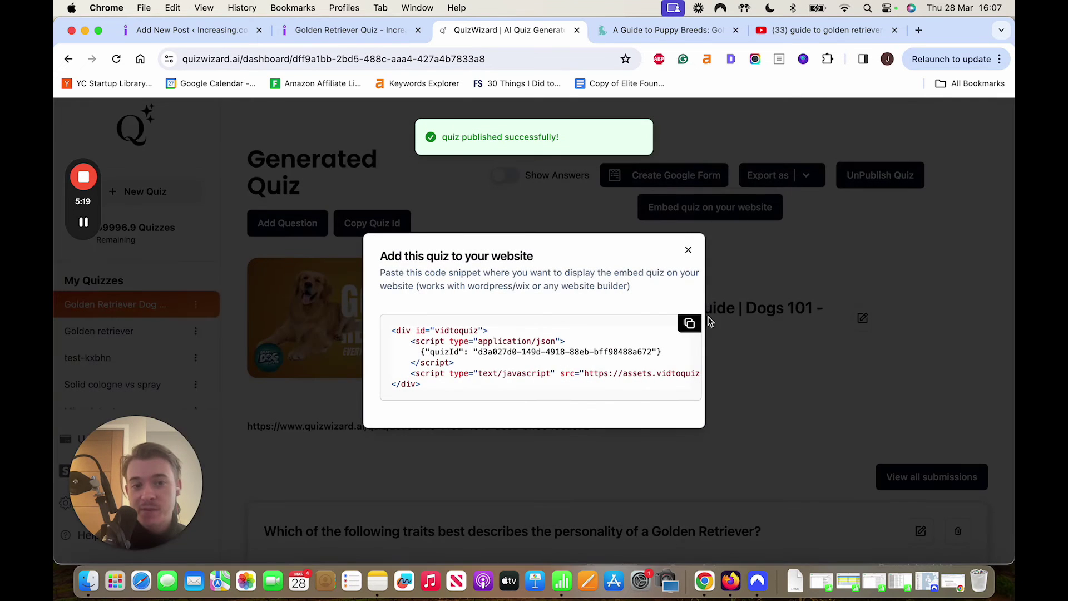
pyautogui.click(690, 325)
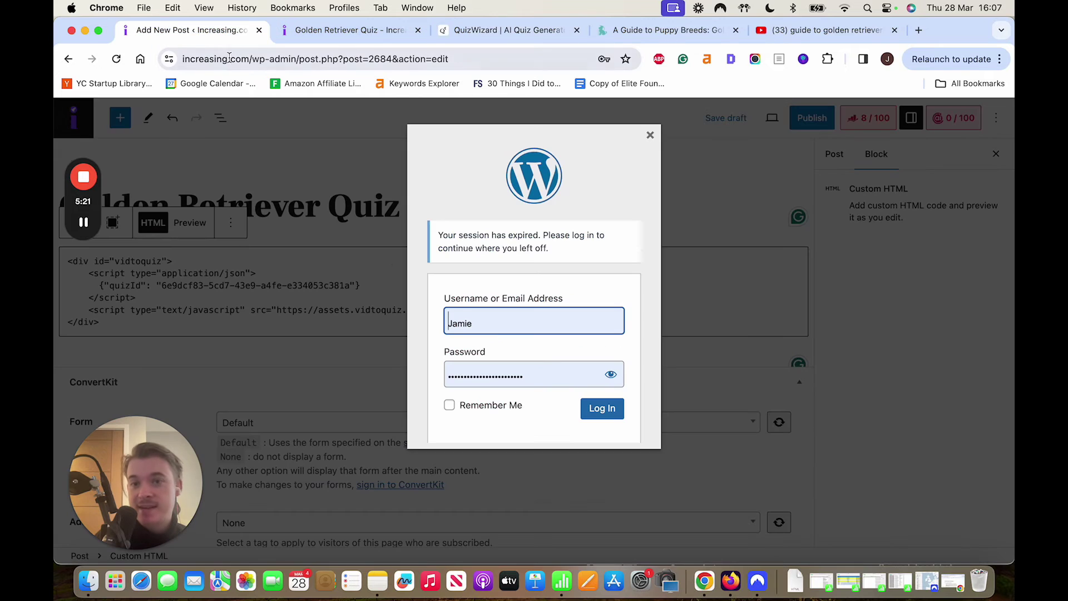
# Log back into WordPress with stay signed in checked to resume editing the post
pyautogui.click(207, 38)
pyautogui.click(497, 408)
pyautogui.click(602, 407)
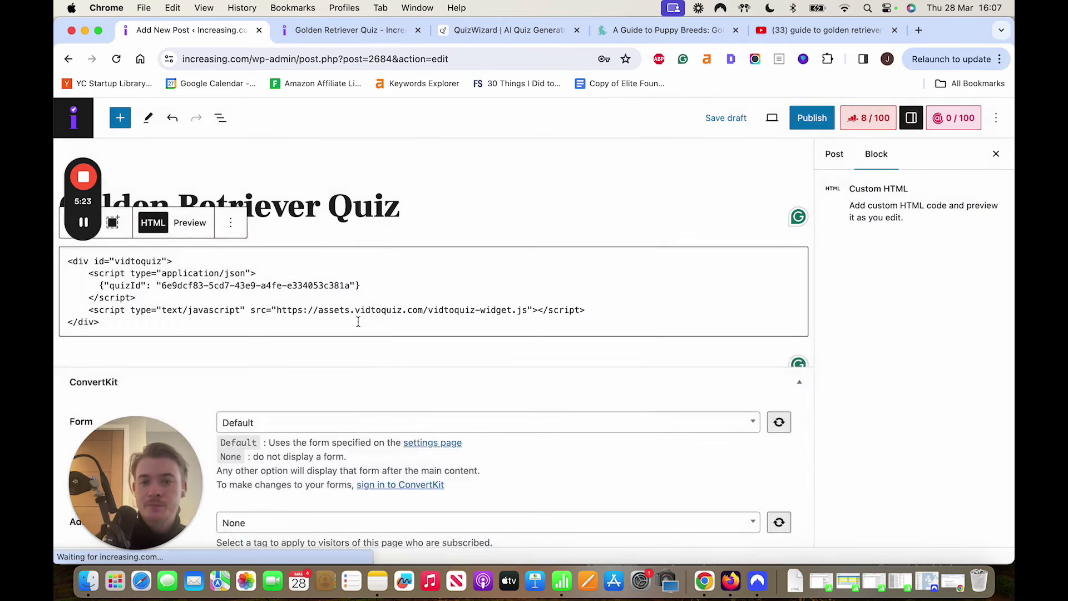
# Paste the video quiz embed code into the post, save the draft and preview it
pyautogui.press('super+v')
pyautogui.click(726, 118)
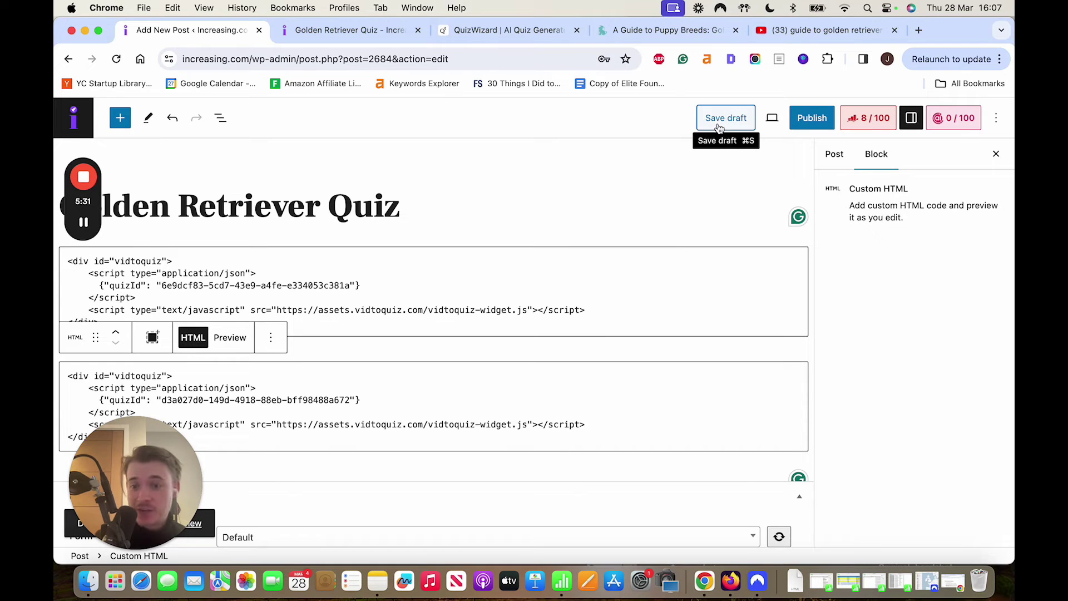
pyautogui.click(763, 127)
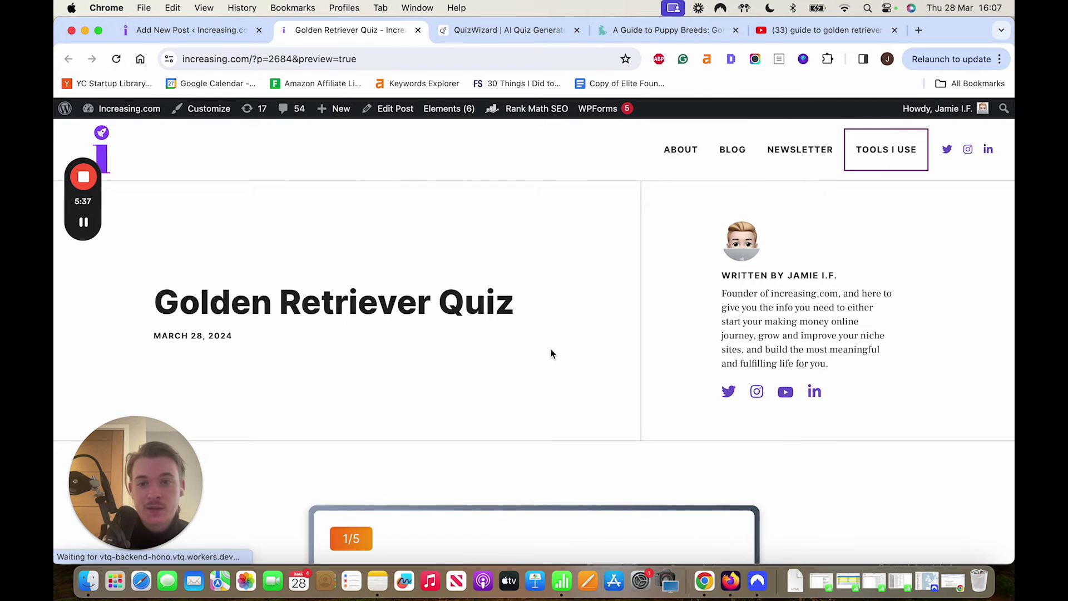
pyautogui.scroll(-6, 550, 350)
pyautogui.scroll(-3, 534, 311)
pyautogui.scroll(5, 511, 284)
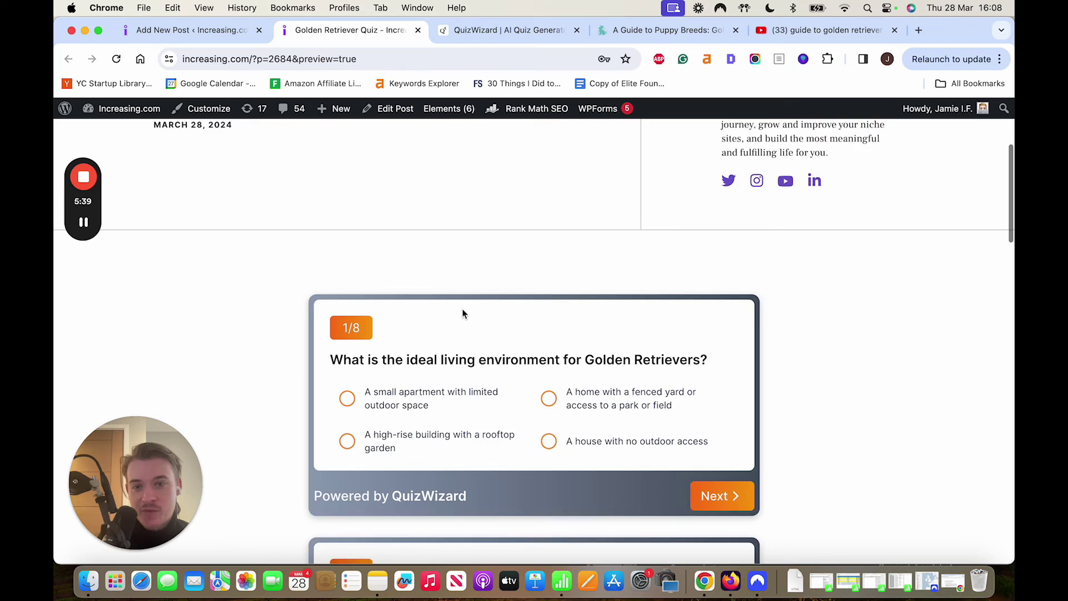
pyautogui.scroll(-3, 473, 345)
pyautogui.scroll(-2, 490, 391)
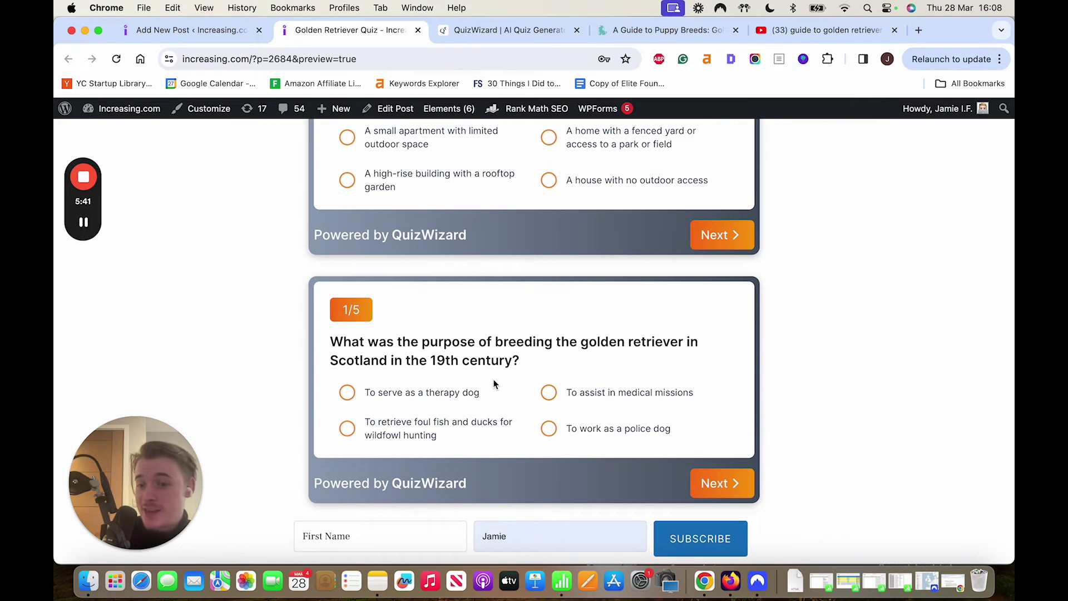
# Return to the Golden Retriever Dog Breed Guide quiz page and dismiss the embed code dialog
pyautogui.click(496, 35)
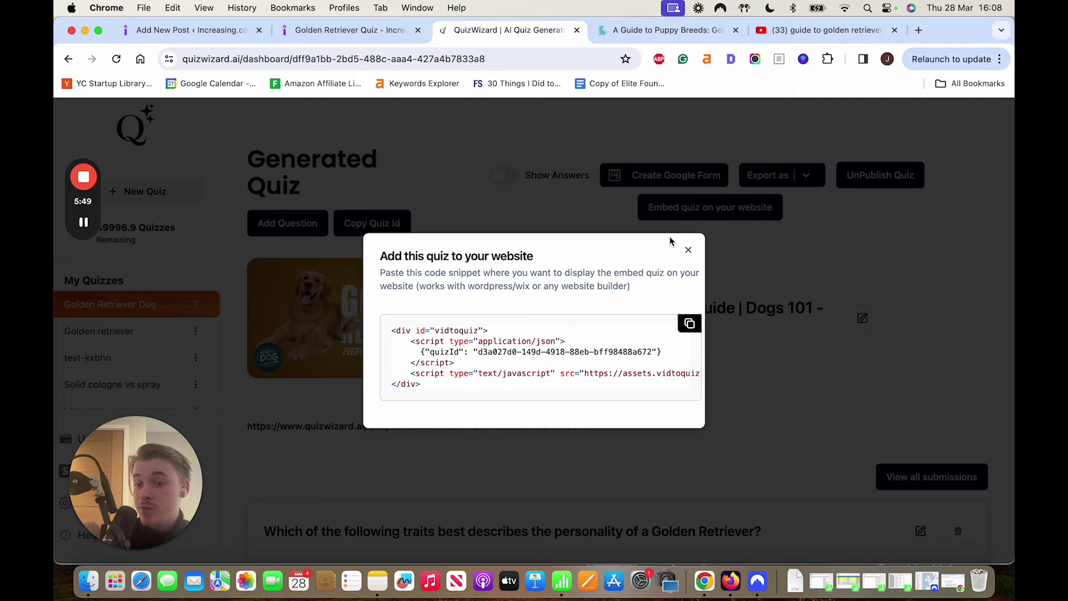
pyautogui.click(688, 250)
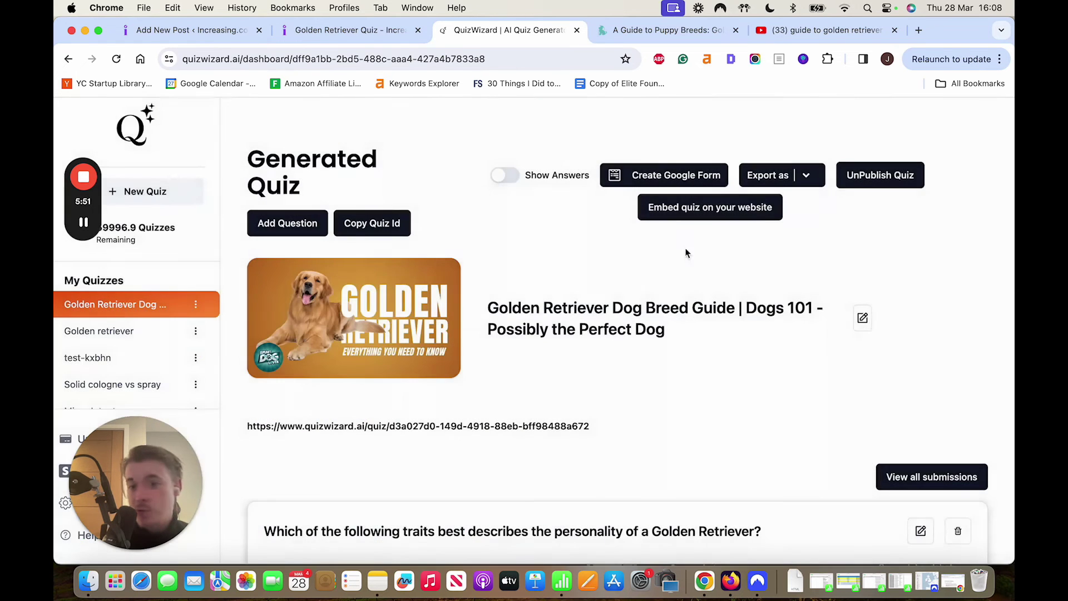
pyautogui.scroll(-3, 602, 283)
pyautogui.scroll(3, 603, 284)
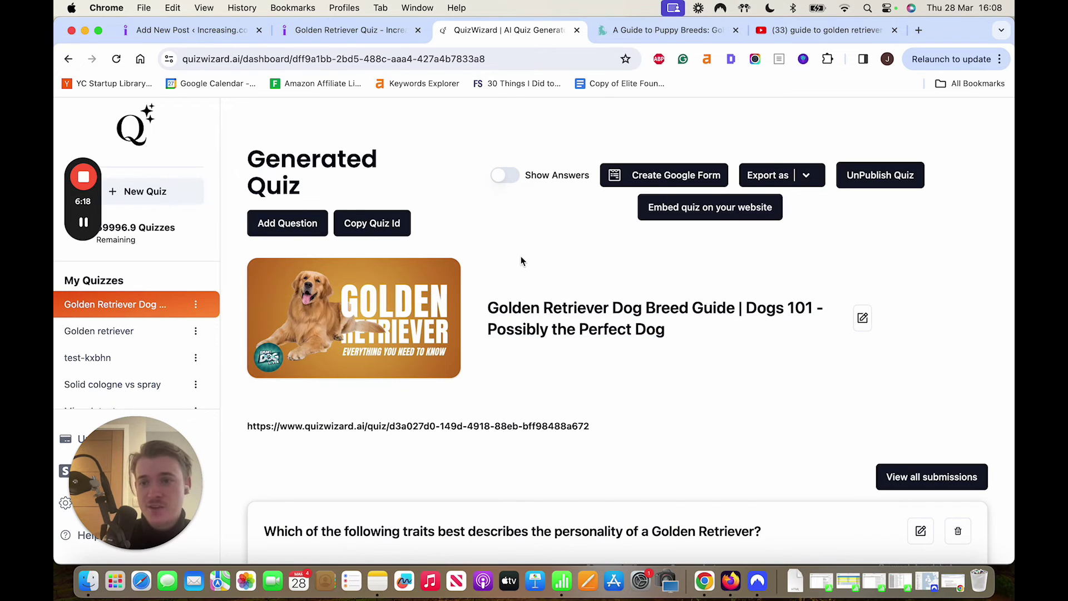
# On quizwizard.ai Pricing, highlight Yearly Pro $279 / 75 quizzes and the $149 lifetime / 150 quizzes deal
pyautogui.click(731, 579)
pyautogui.scroll(-10, 584, 399)
pyautogui.scroll(-20, 583, 399)
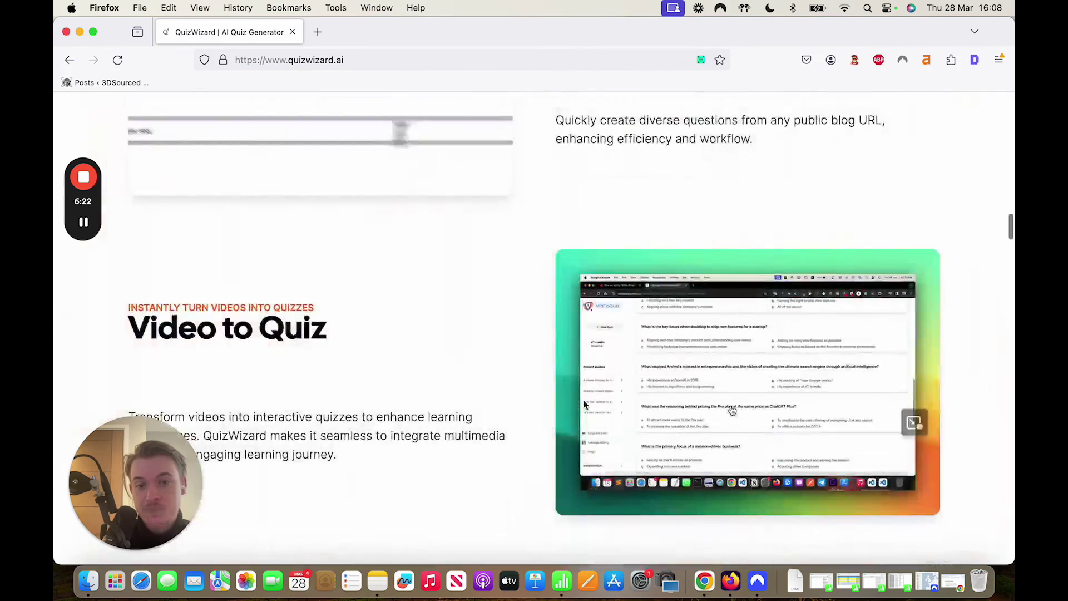
pyautogui.scroll(-15, 585, 401)
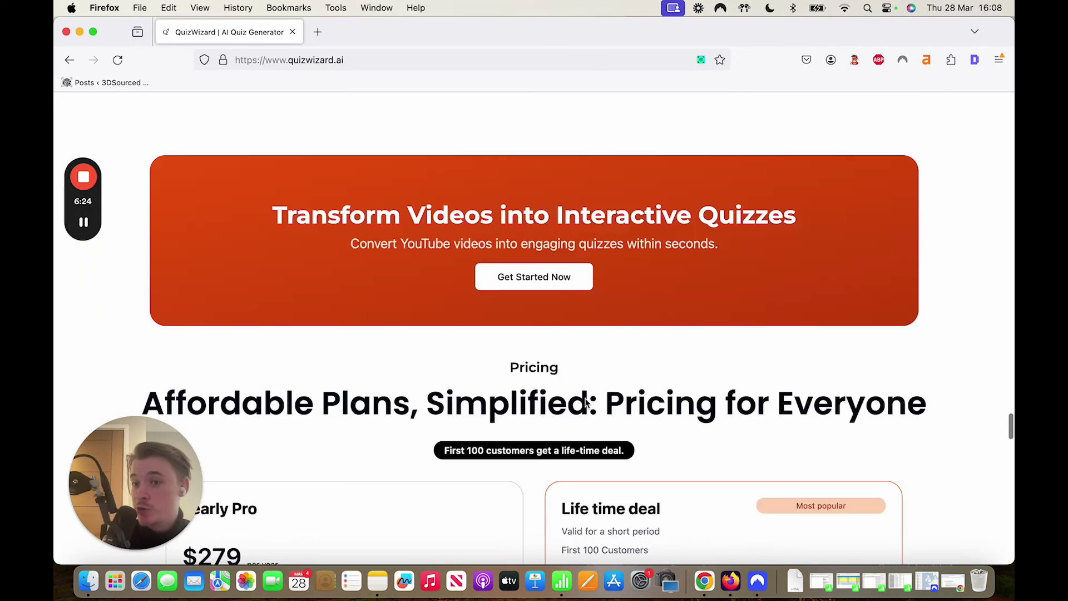
pyautogui.moveTo(561, 272); pyautogui.dragTo(745, 295)
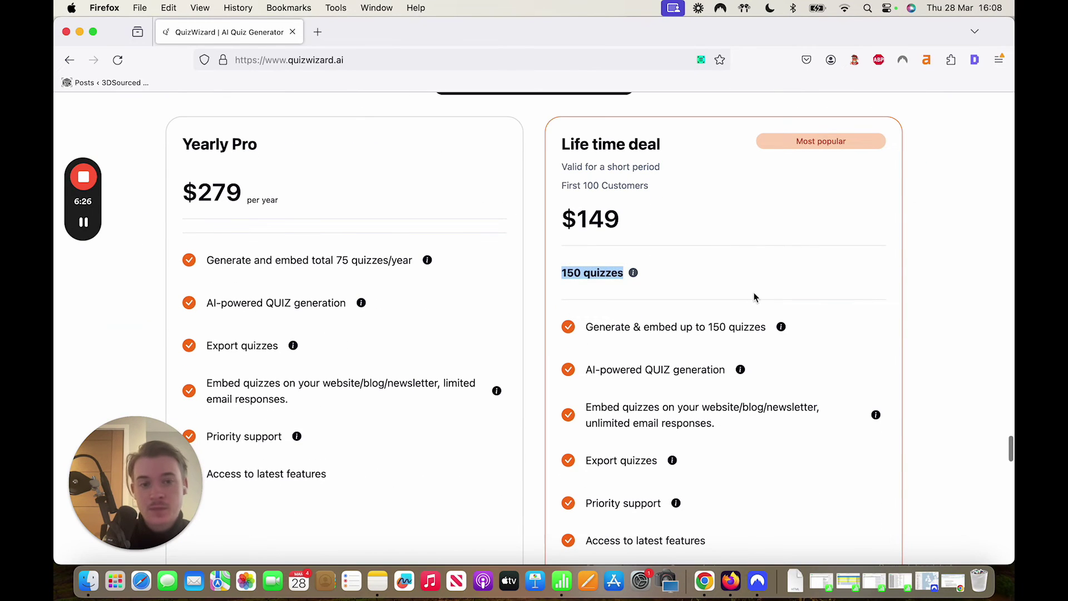
pyautogui.moveTo(645, 223); pyautogui.dragTo(558, 224)
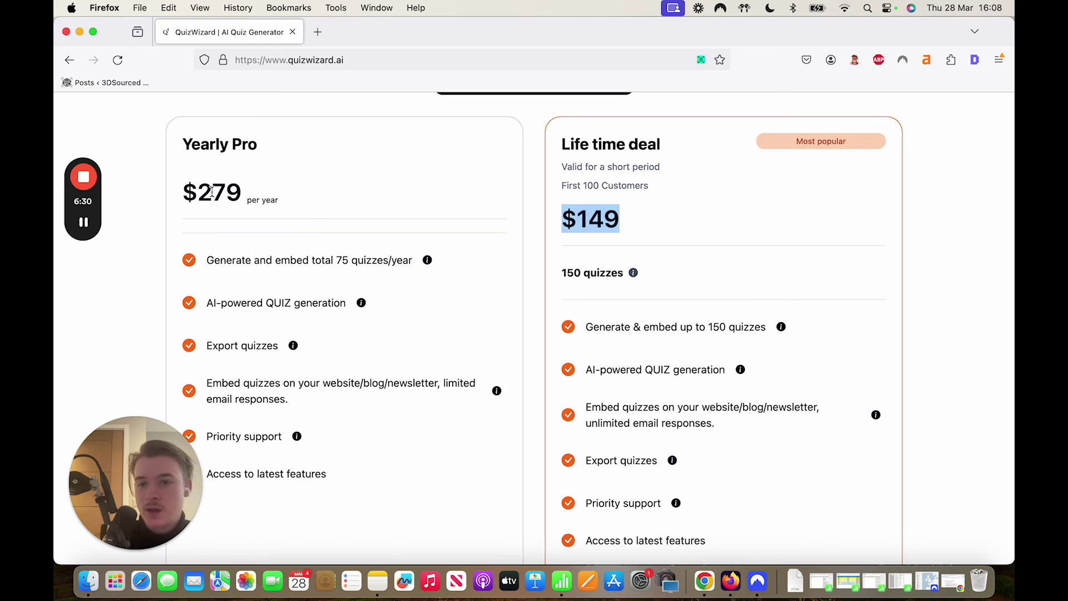
pyautogui.moveTo(185, 191); pyautogui.dragTo(341, 215)
pyautogui.moveTo(441, 248); pyautogui.dragTo(410, 280)
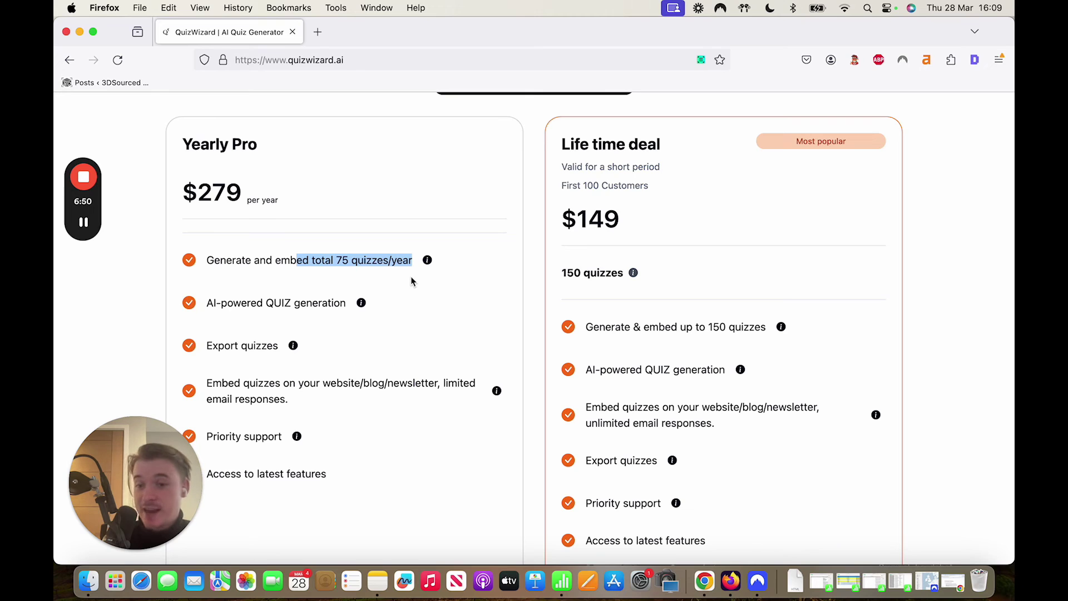
# Open twitter.com in a new Chrome tab
pyautogui.click(704, 580)
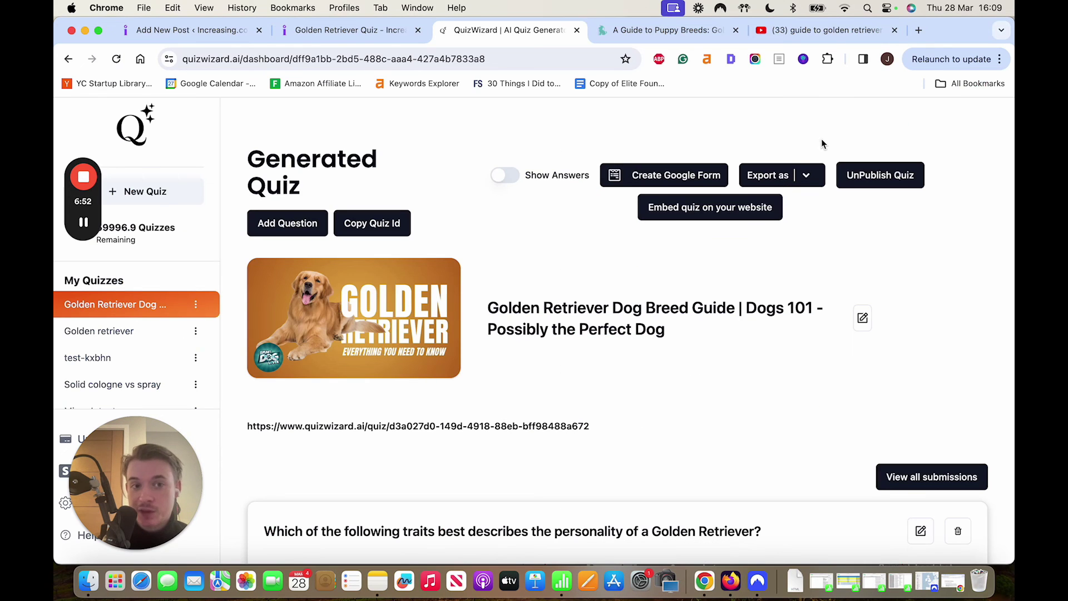
pyautogui.click(918, 31)
pyautogui.write('twitter.com')
pyautogui.press('Return')
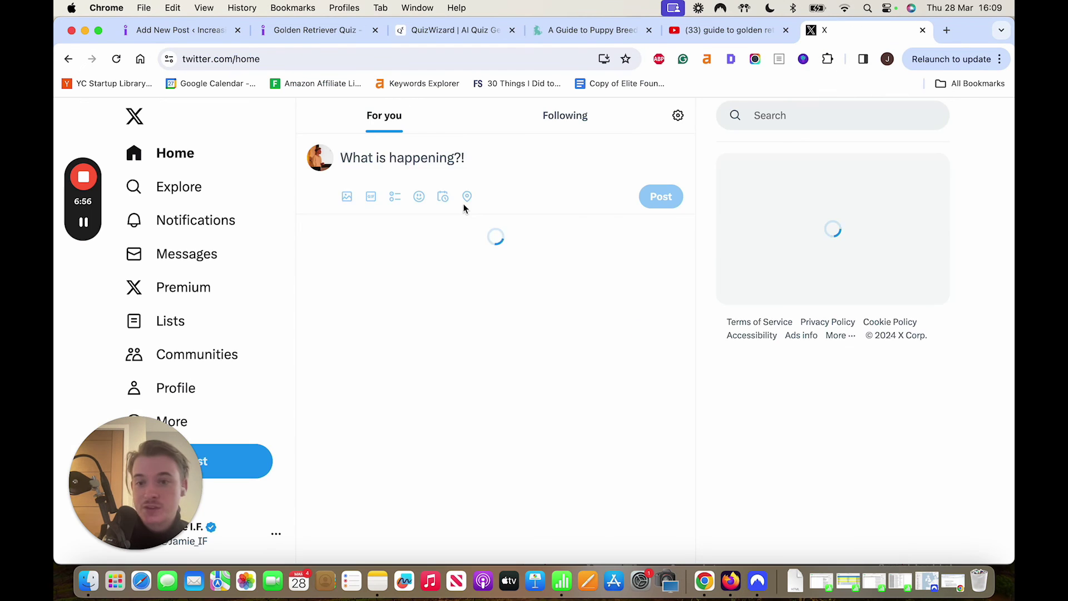
# Draft a post asking how well do YOU know Golden Retrievers, with a '{link to page with quiz}' placeholder
pyautogui.click(239, 461)
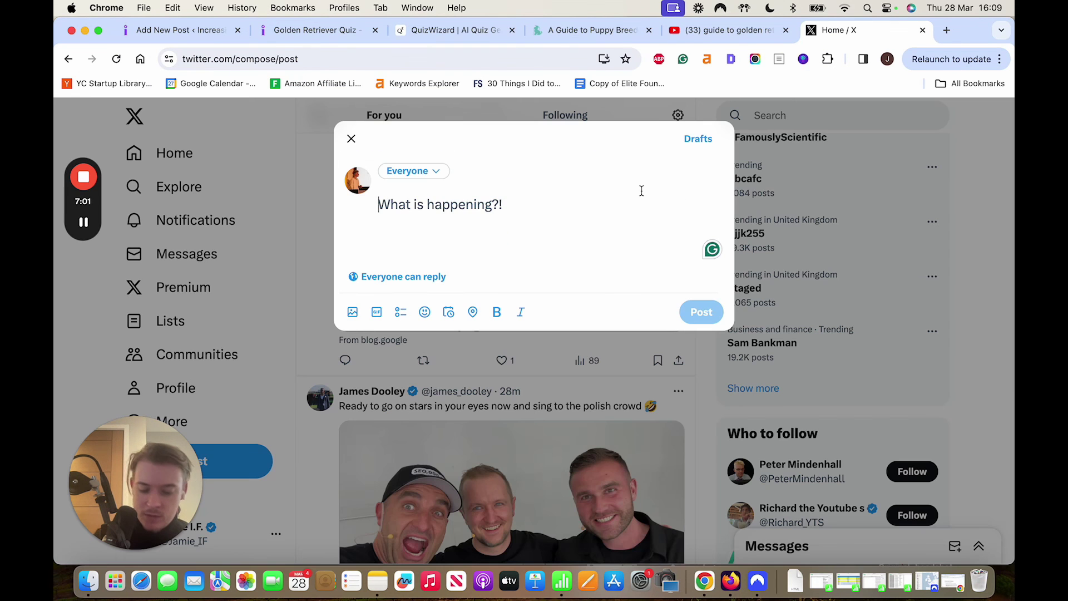
pyautogui.write('WELL')
pyautogui.press('BackSpace')
pyautogui.press('BackSpace')
pyautogui.press('BackSpace')
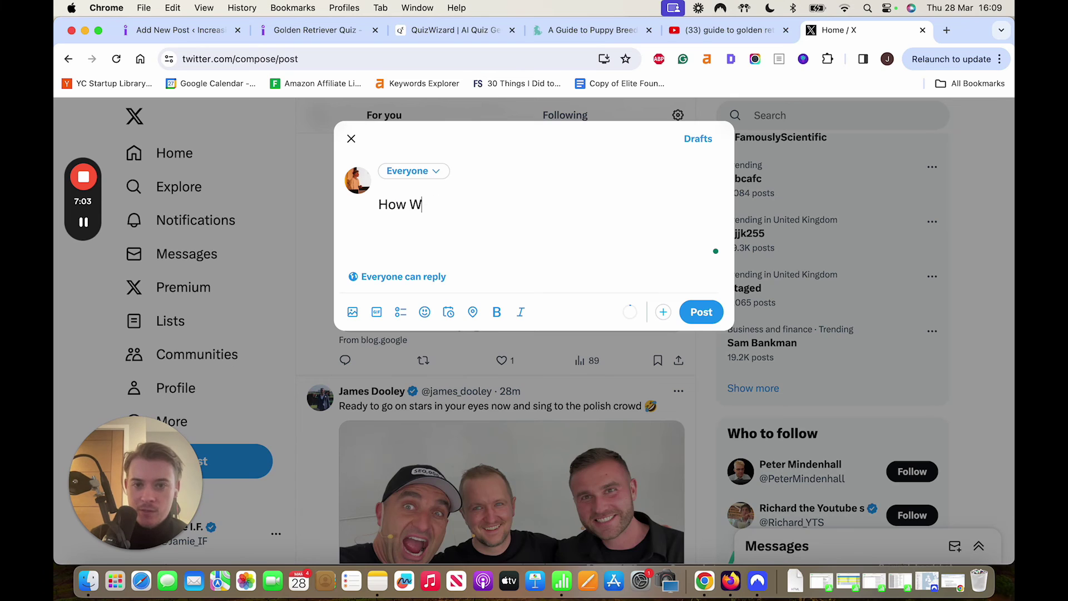
pyautogui.press('BackSpace')
pyautogui.write('welll do YOU ')
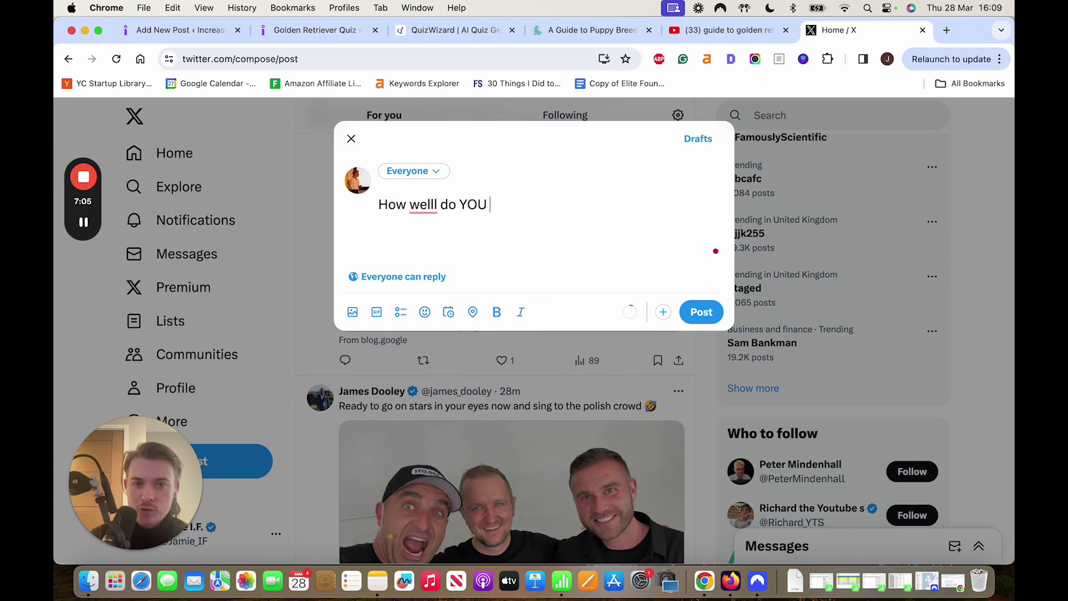
pyautogui.write('know Golden Retrievers?')
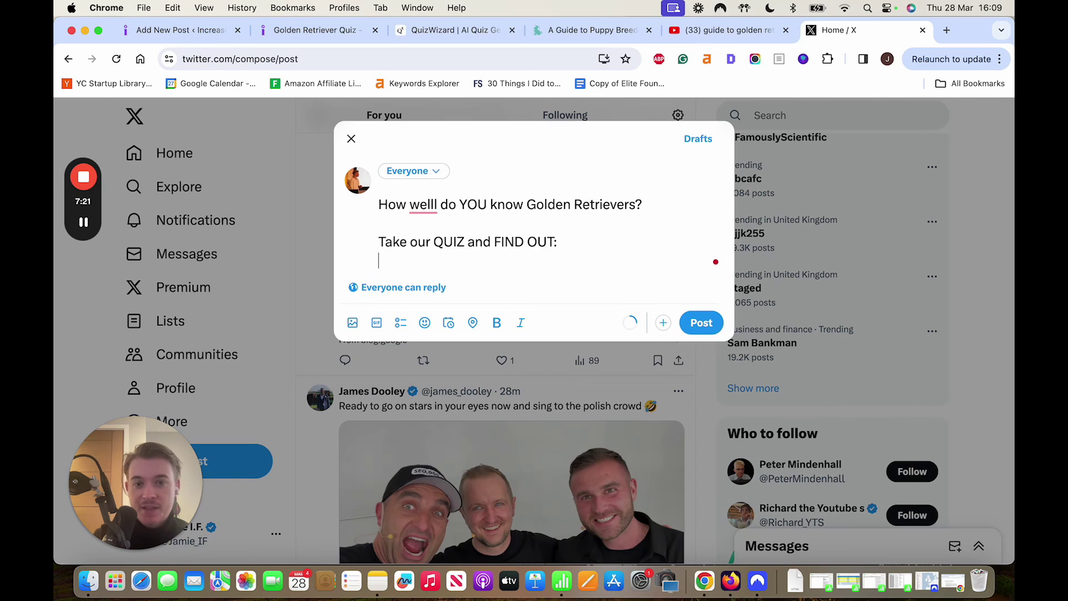
pyautogui.press('Return')
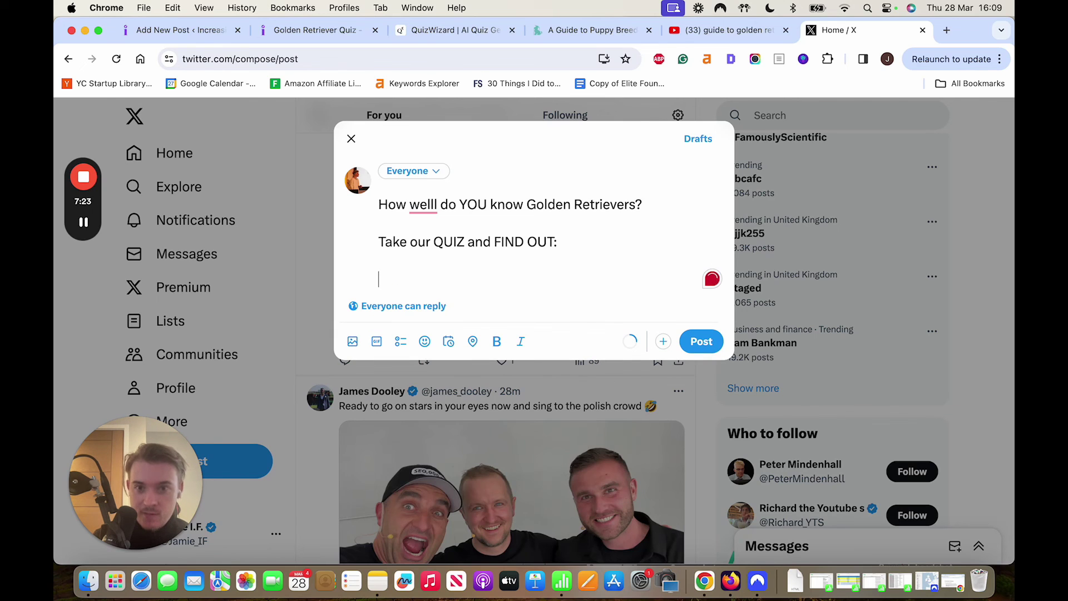
pyautogui.write('{link to page with auizz')
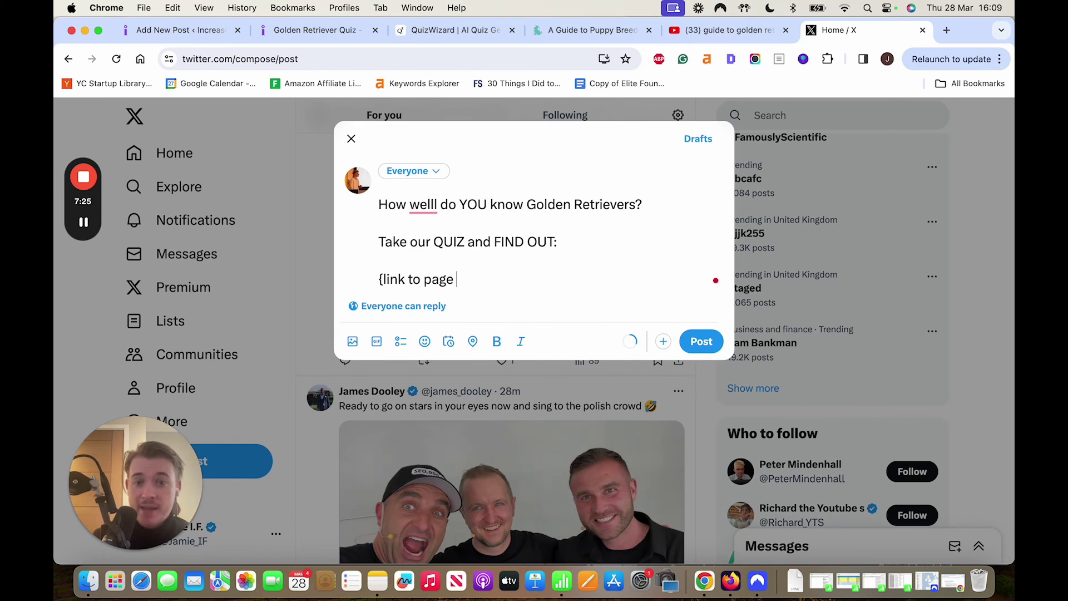
pyautogui.press('BackSpace')
pyautogui.press('BackSpace')
pyautogui.press('BackSpace')
pyautogui.press('BackSpace')
pyautogui.press('BackSpace')
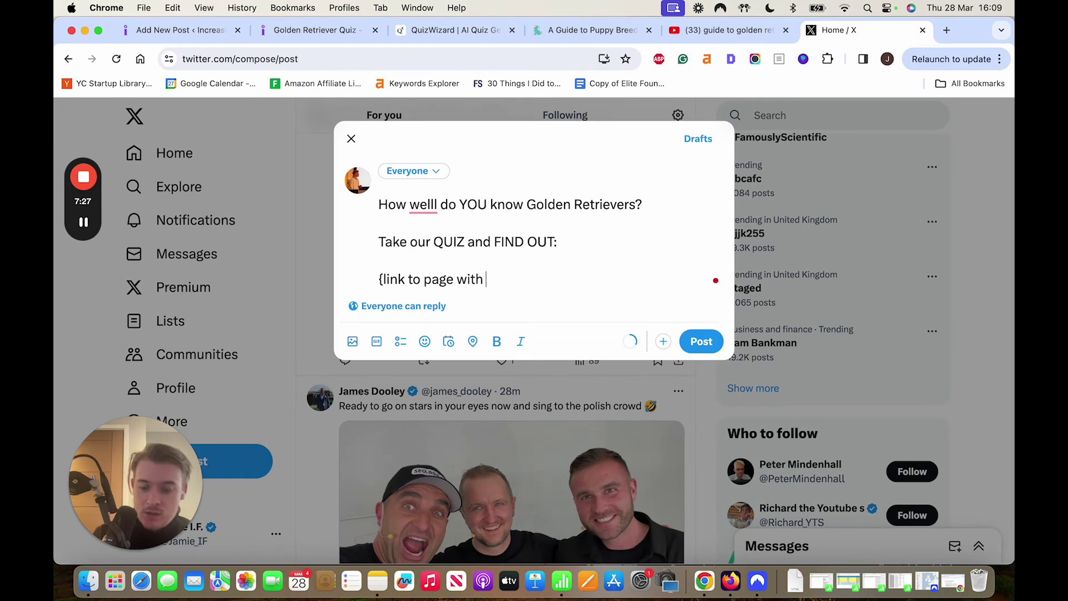
pyautogui.write('quiz}')
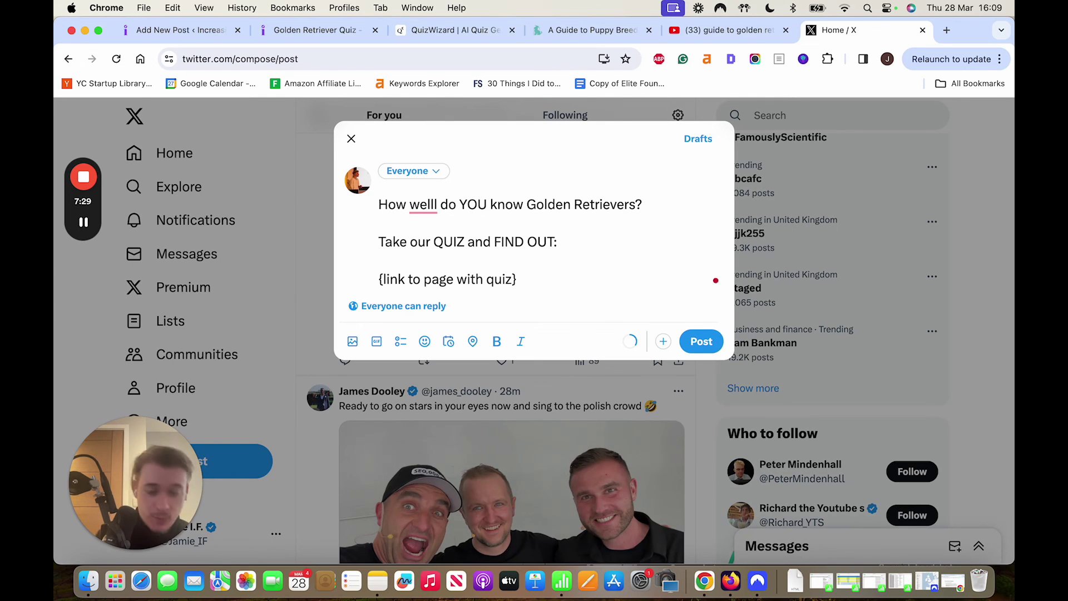